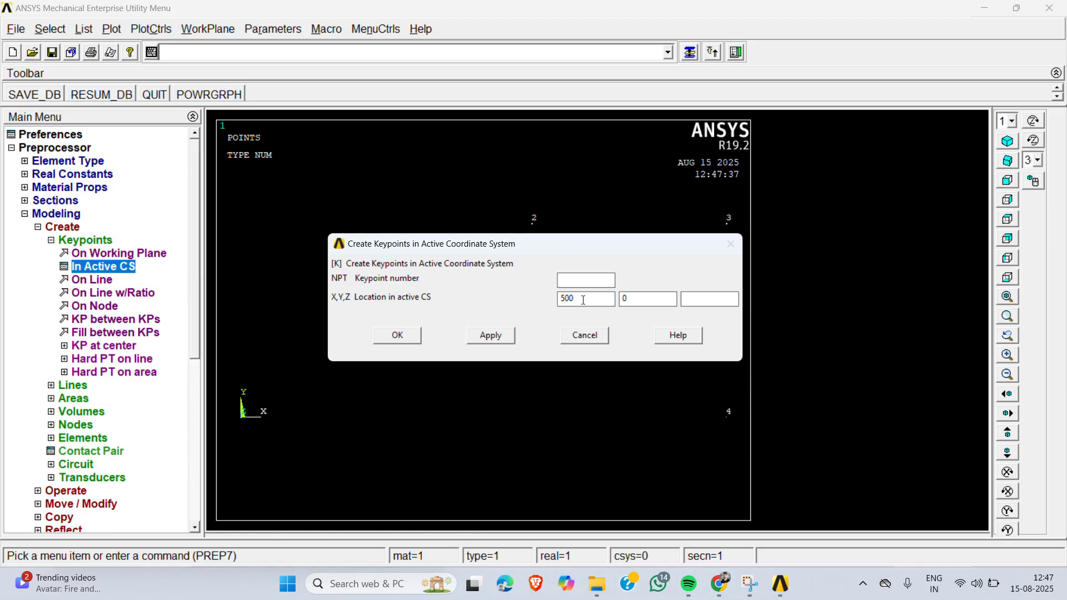
# - Create a keypoint at X 300, Y 0 in the active coordinate system
pyautogui.doubleClick(583, 298)
pyautogui.write('300')
pyautogui.click(493, 336)
# - Check the component dimensions in the lab manual PDF in Chrome, and create a keypoint at X 800, Y 0 in ANSYS
pyautogui.moveTo(591, 297); pyautogui.dragTo(478, 309)
pyautogui.click(721, 586)
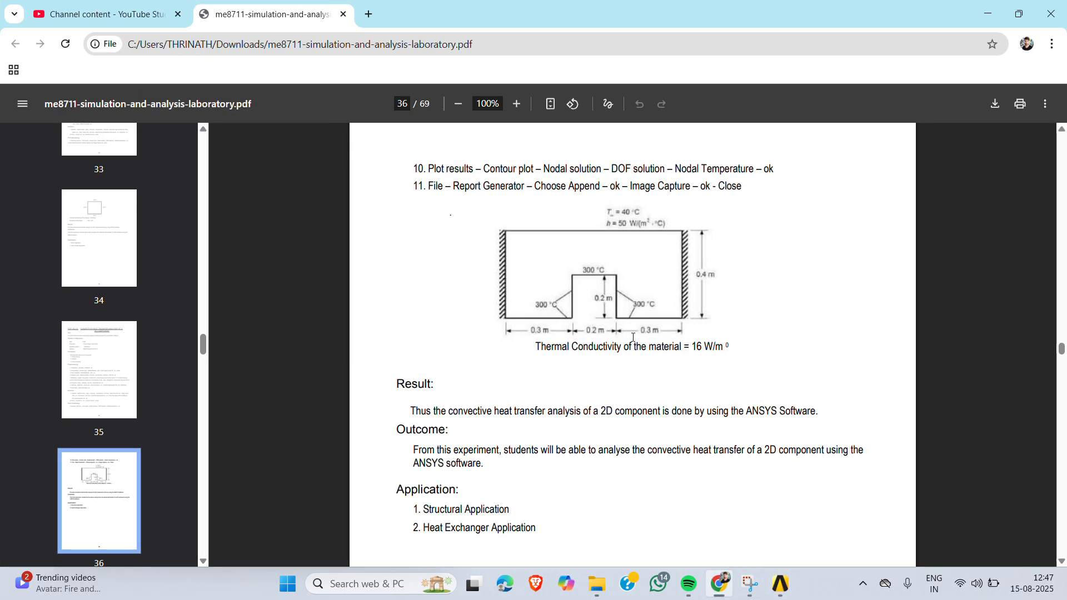
pyautogui.click(985, 16)
pyautogui.moveTo(599, 300); pyautogui.dragTo(495, 308)
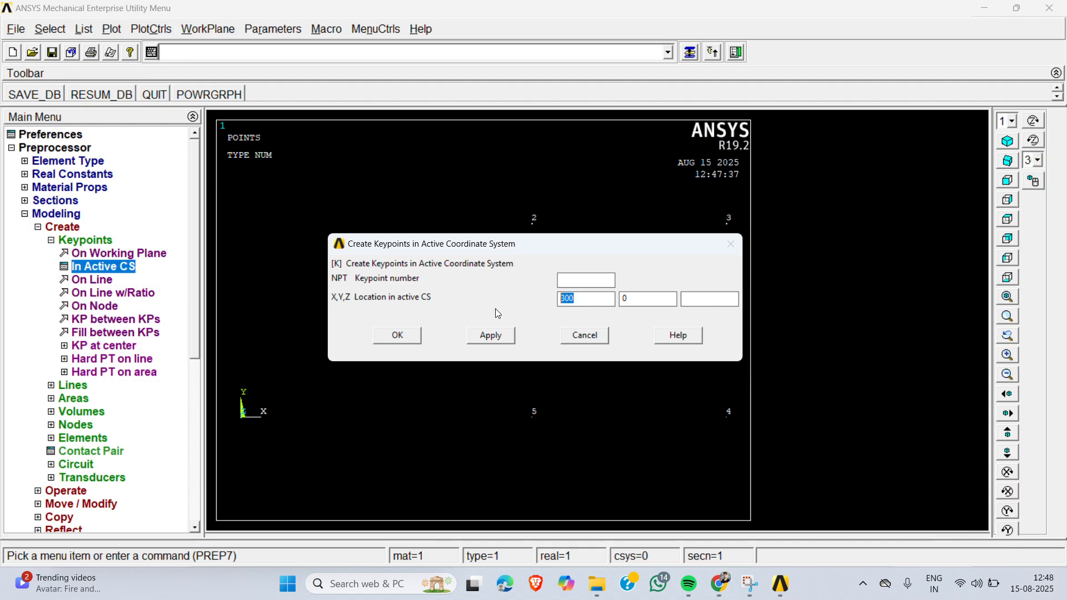
pyautogui.write('800')
pyautogui.click(508, 337)
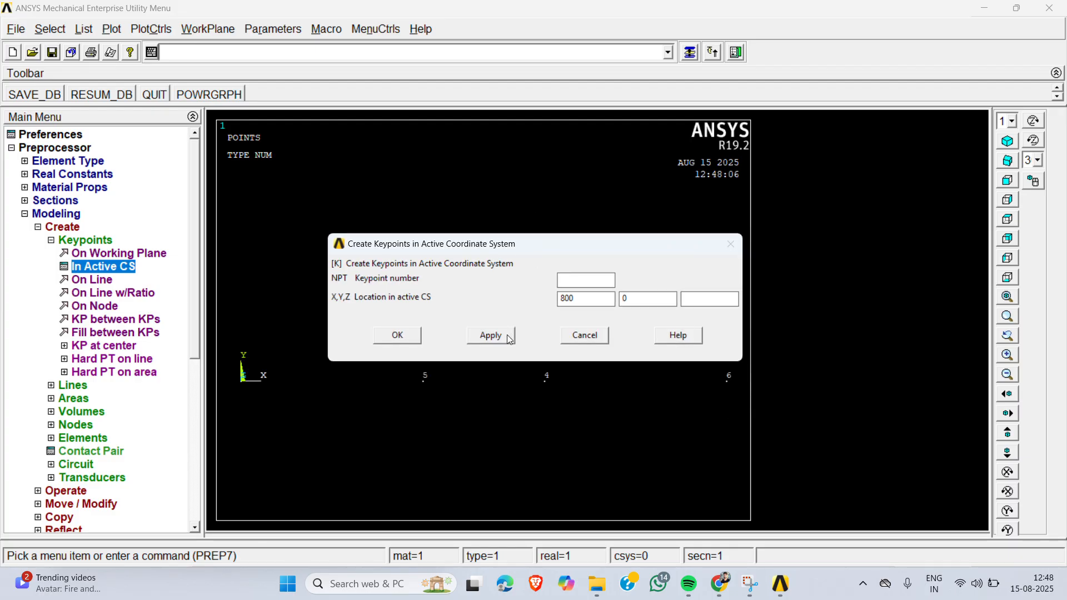
# - Create a keypoint at X 800, Y 400 in the active coordinate system
pyautogui.moveTo(593, 298); pyautogui.dragTo(627, 310)
pyautogui.doubleClick(635, 301)
pyautogui.write('400')
pyautogui.click(491, 335)
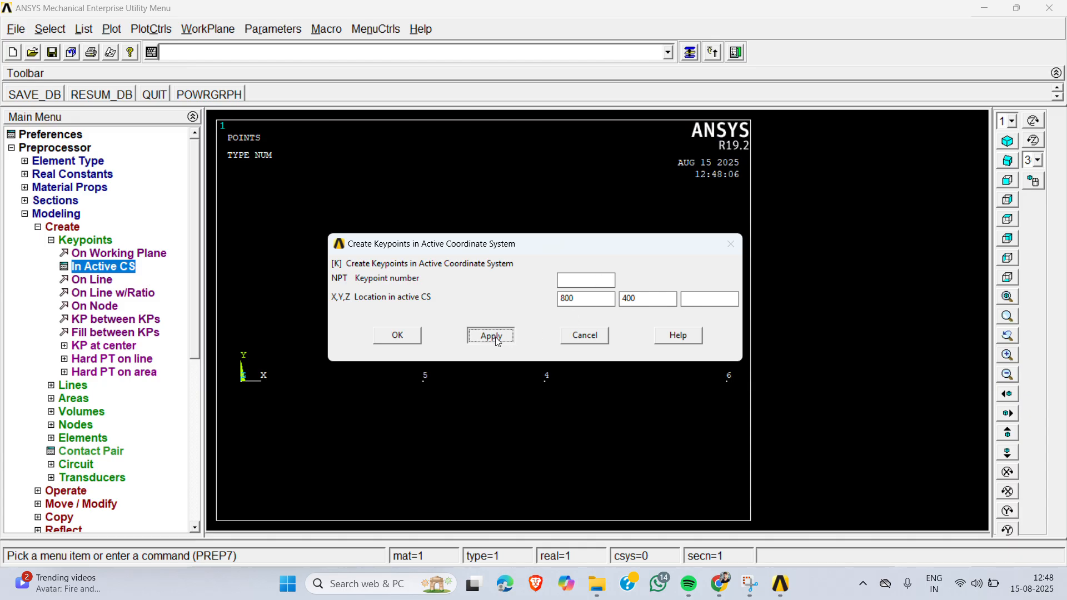
# - Create the last keypoint at X 0, Y 400 and finish keypoint creation
pyautogui.doubleClick(597, 298)
pyautogui.write('0')
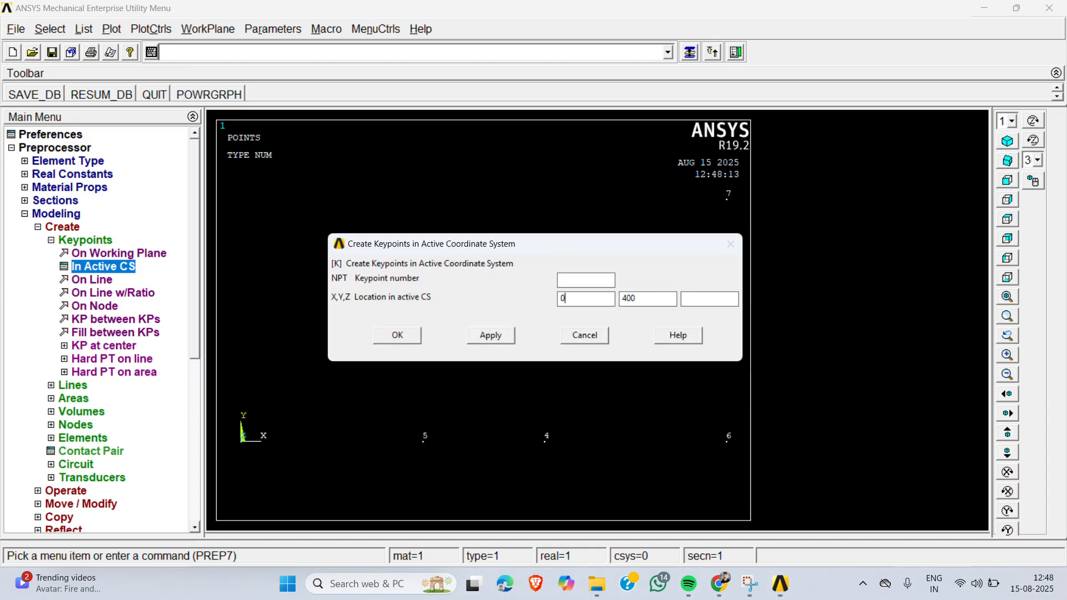
pyautogui.click(489, 335)
pyautogui.click(585, 335)
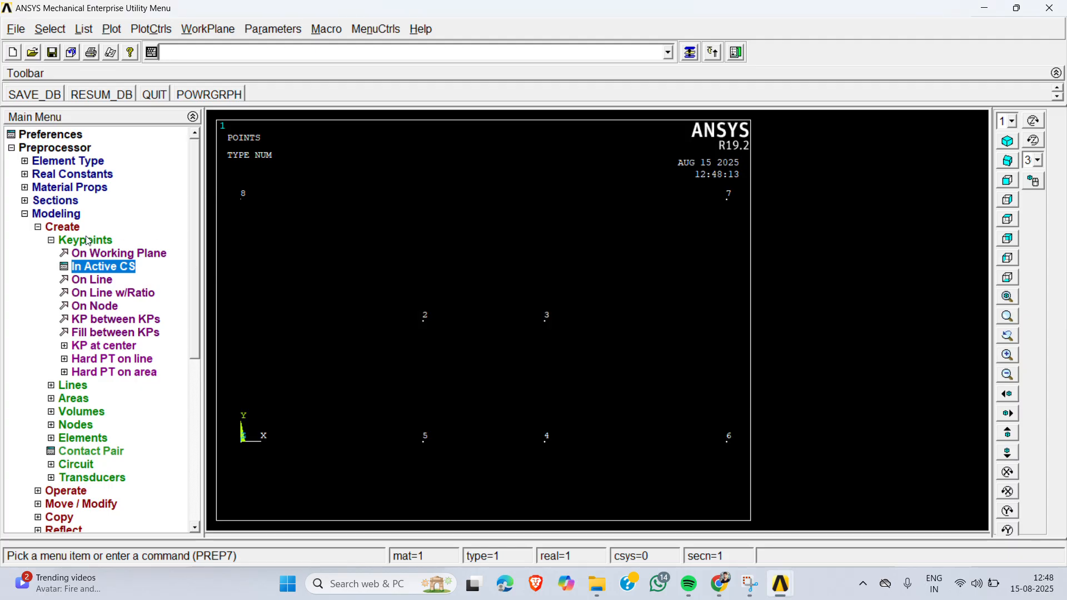
# - Create an arbitrary area through keypoints 1, 5, 2, 3, 4, 6, 7 and 8, in that order
pyautogui.click(87, 240)
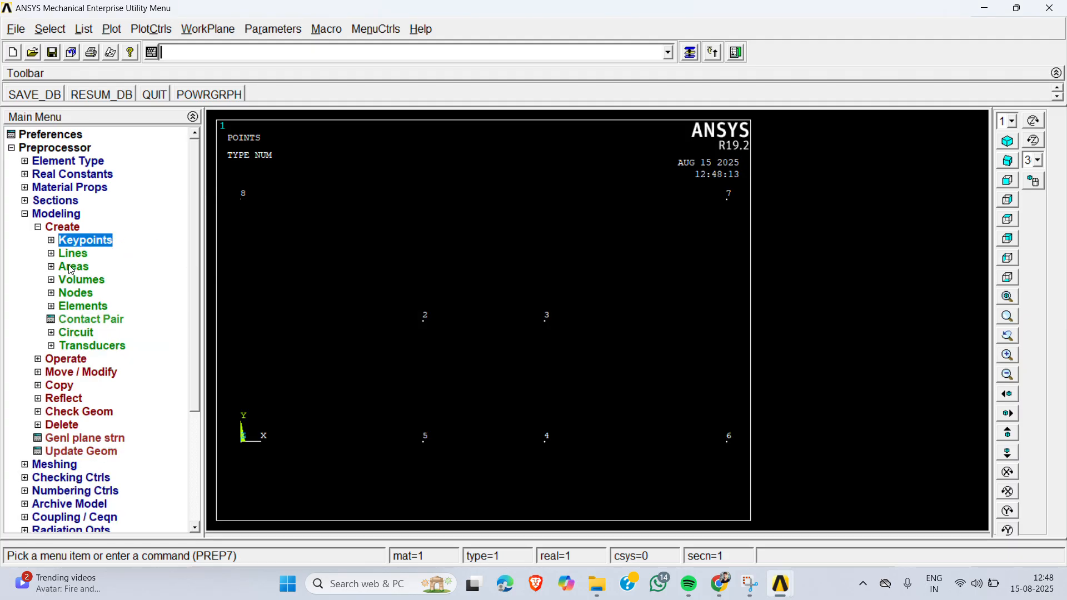
pyautogui.click(72, 269)
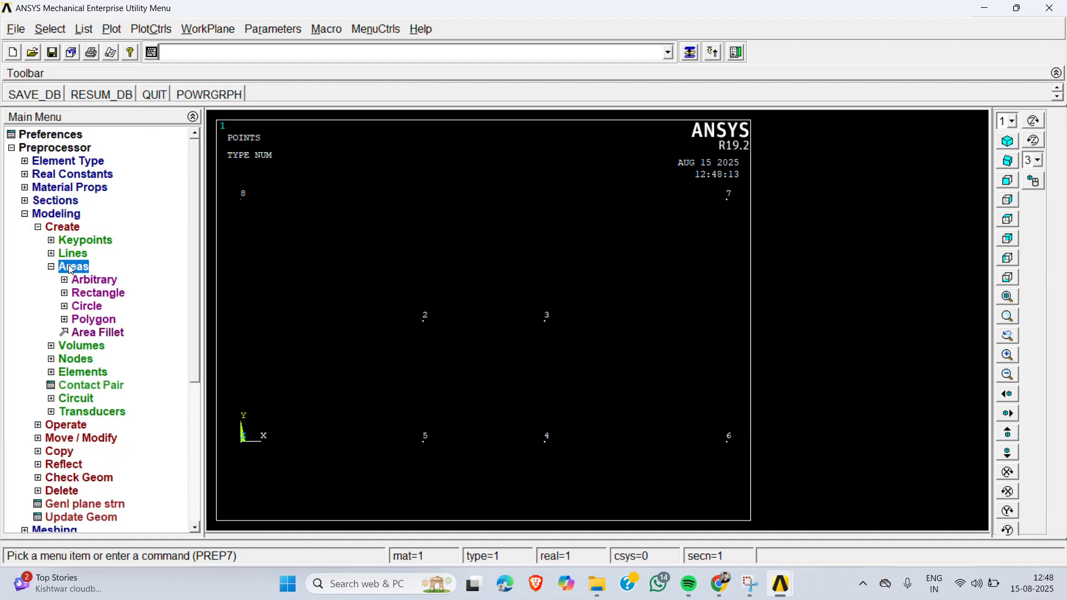
pyautogui.click(100, 283)
pyautogui.click(127, 297)
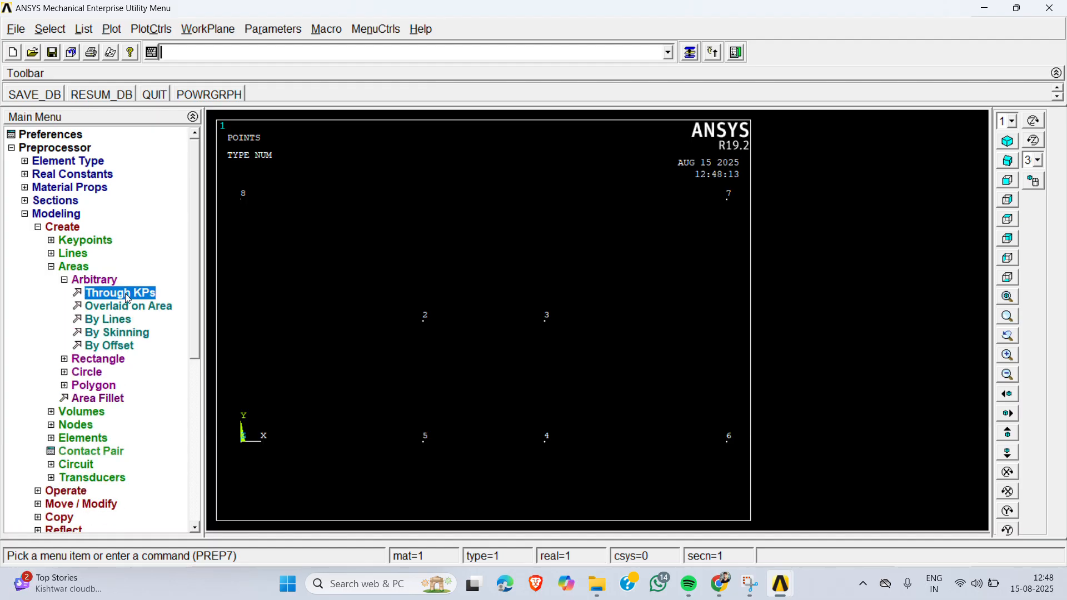
pyautogui.click(249, 457)
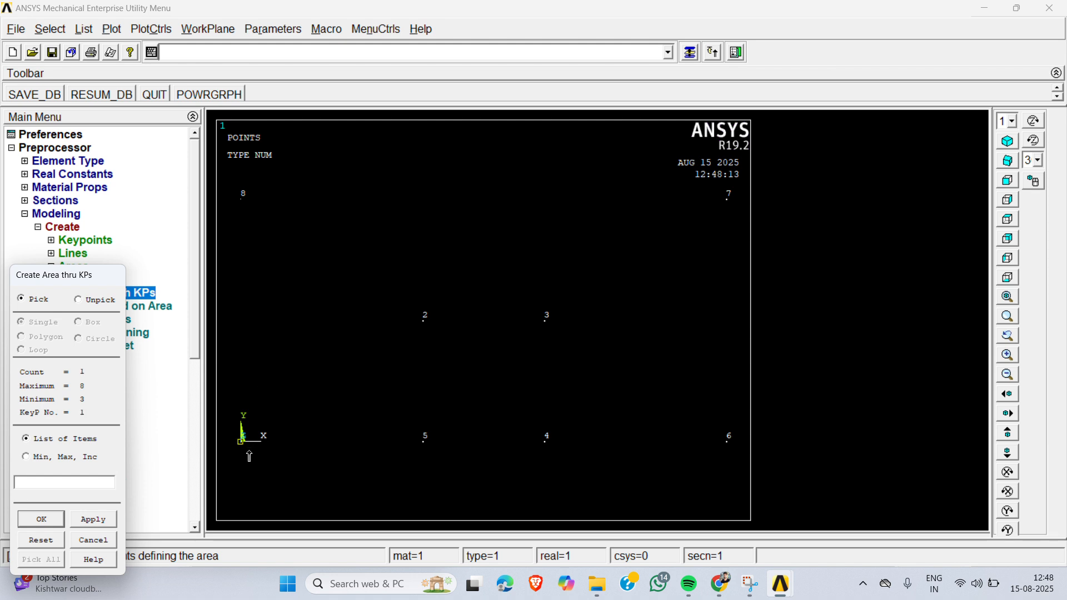
pyautogui.click(423, 471)
pyautogui.moveTo(423, 467)
pyautogui.mouseDown()
pyautogui.moveTo(429, 328)
pyautogui.moveTo(534, 339)
pyautogui.moveTo(537, 440)
pyautogui.mouseUp()
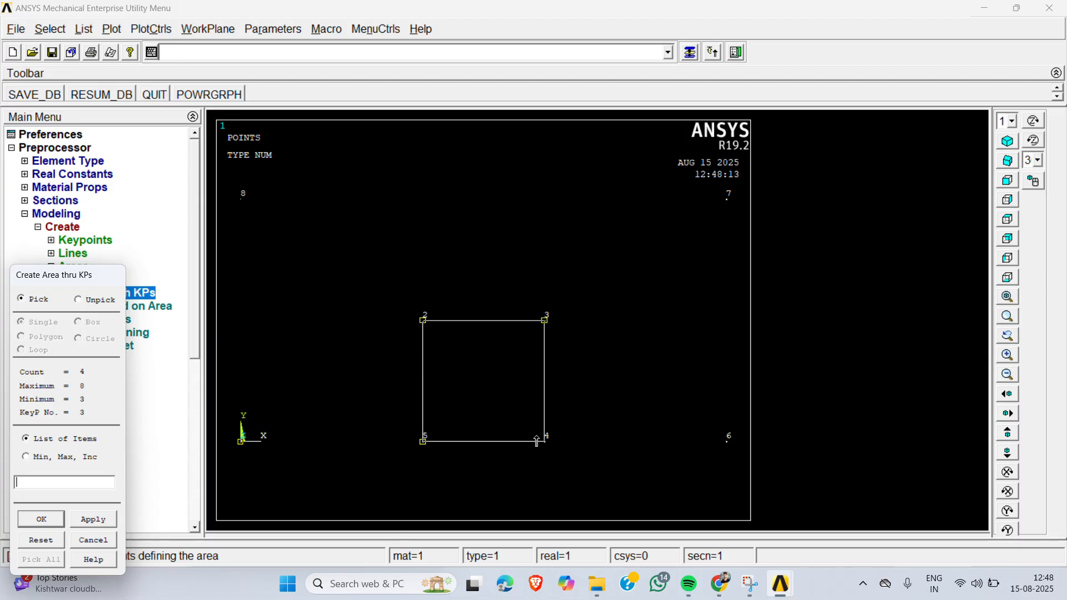
pyautogui.click(706, 462)
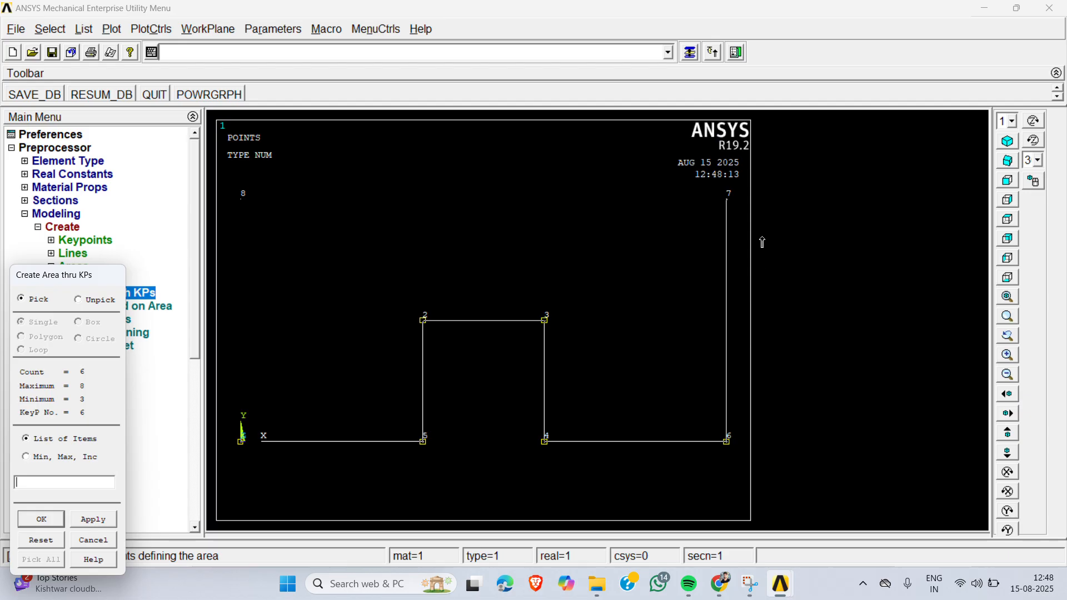
pyautogui.click(736, 217)
pyautogui.click(262, 213)
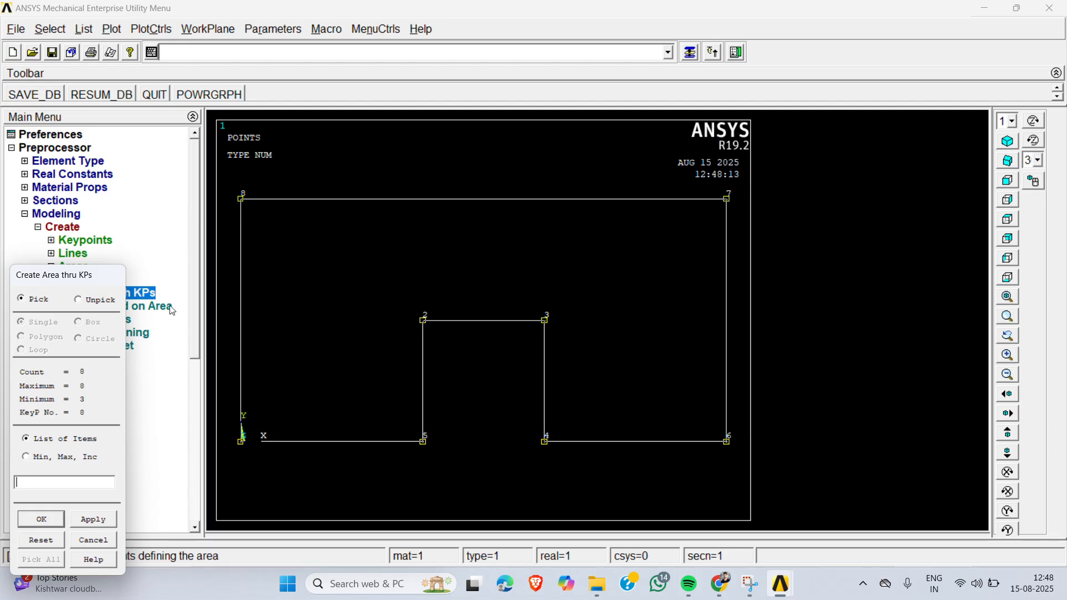
pyautogui.click(41, 519)
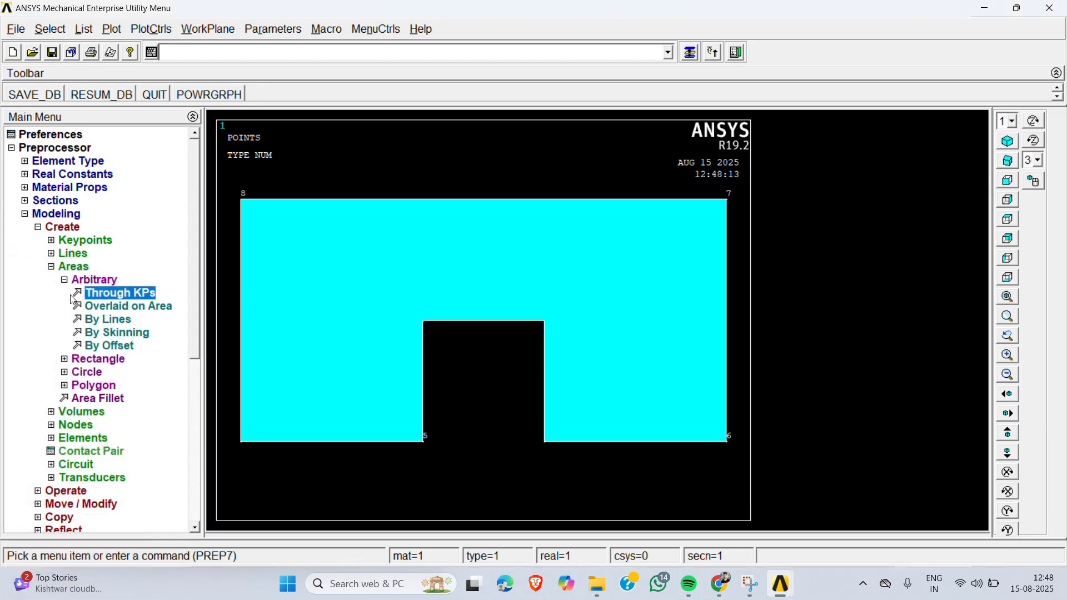
# - Start the MeshTool and enable Smart Size at level 5
pyautogui.click(98, 280)
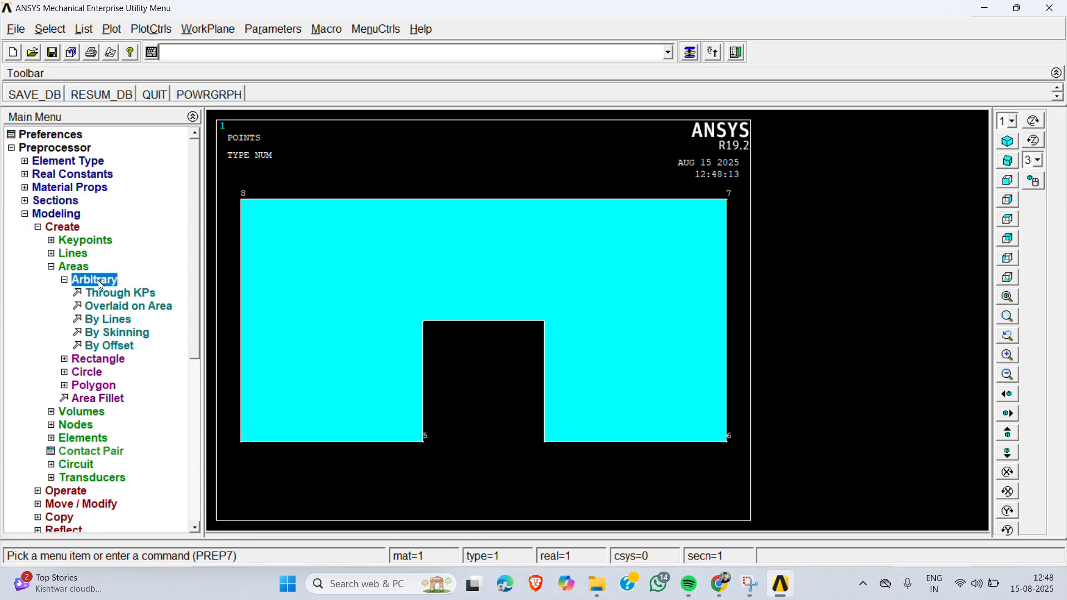
pyautogui.click(61, 214)
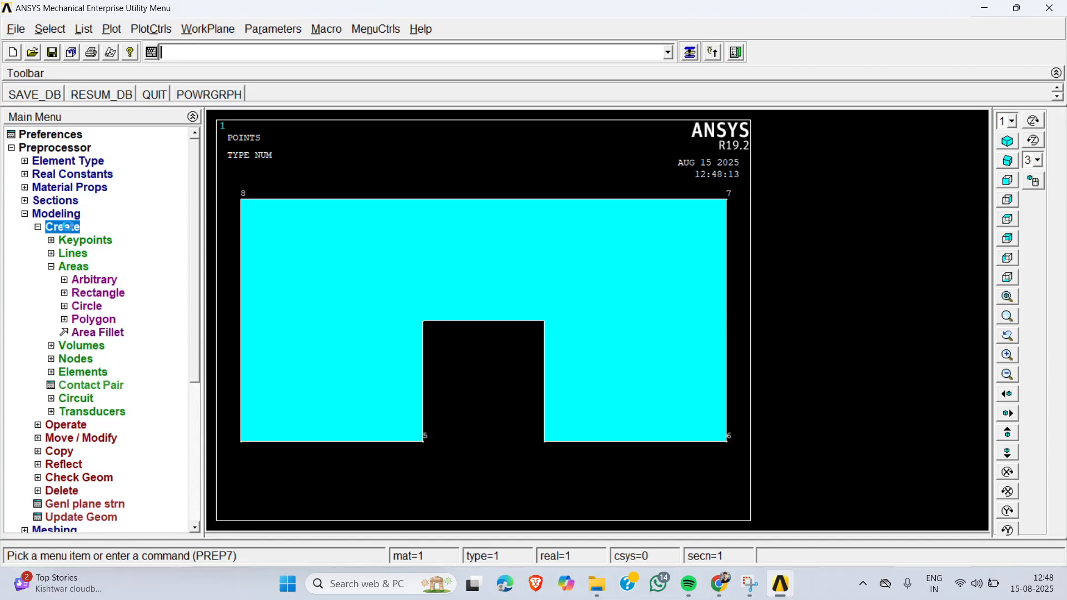
pyautogui.click(66, 226)
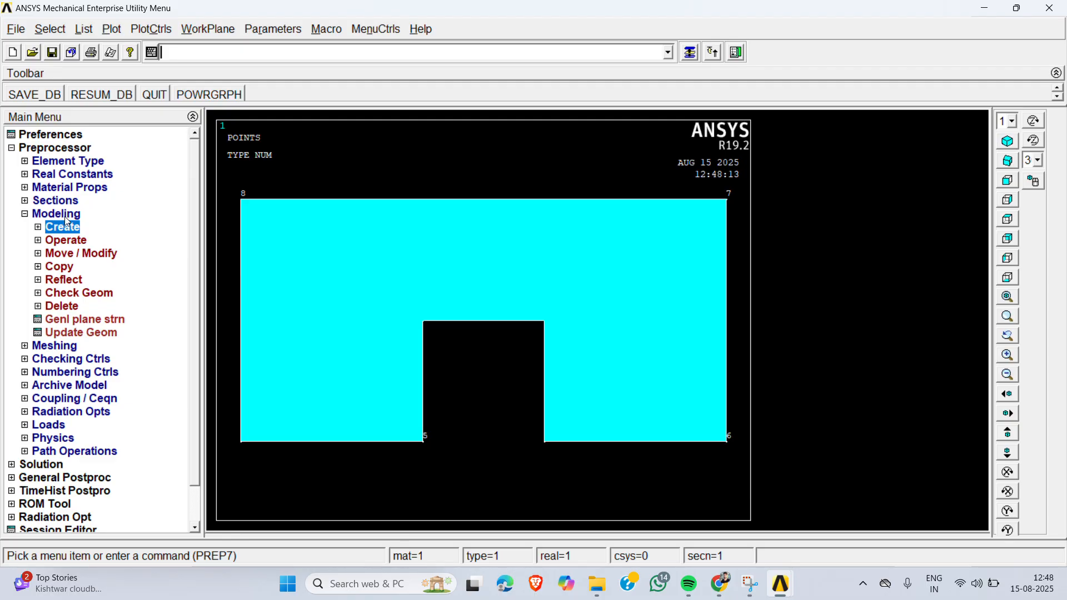
pyautogui.click(63, 215)
pyautogui.click(62, 228)
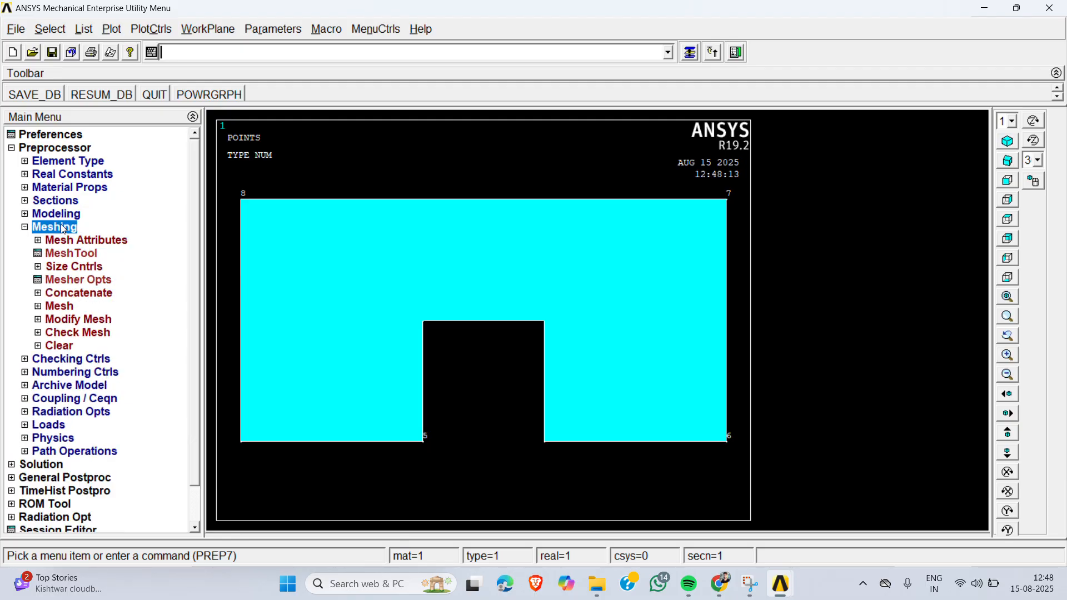
pyautogui.click(80, 242)
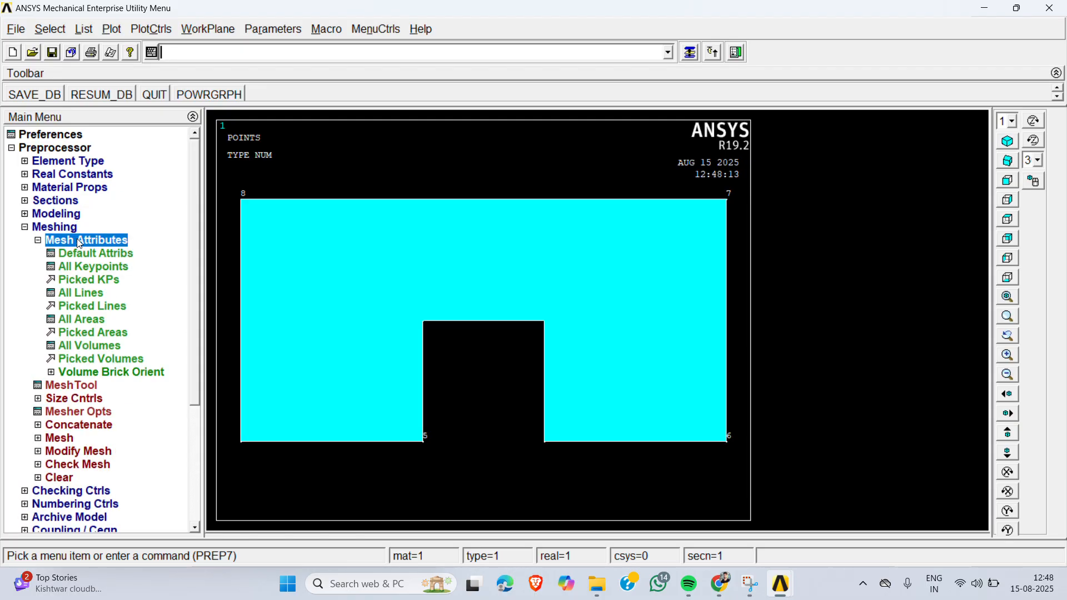
pyautogui.click(80, 243)
pyautogui.click(75, 255)
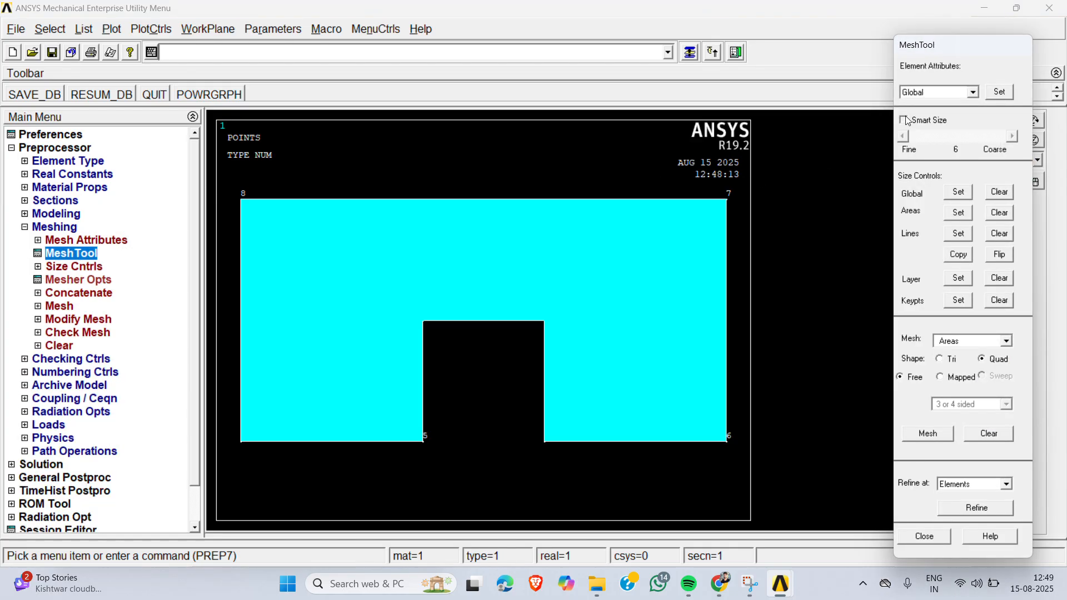
pyautogui.click(905, 120)
pyautogui.click(905, 138)
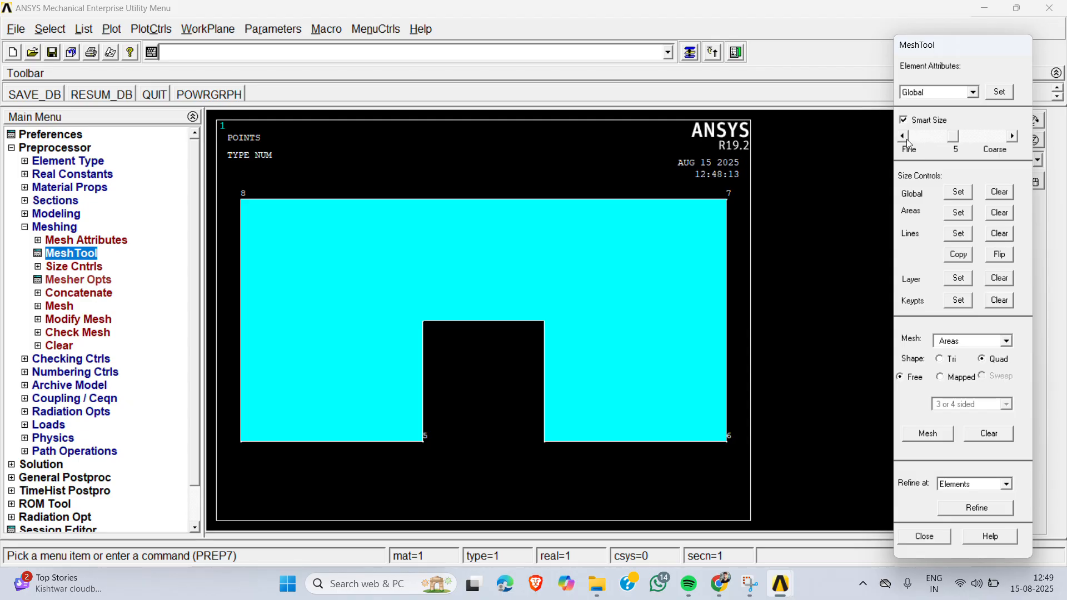
# - Set the element edge length to 30 for all areas
pyautogui.click(962, 212)
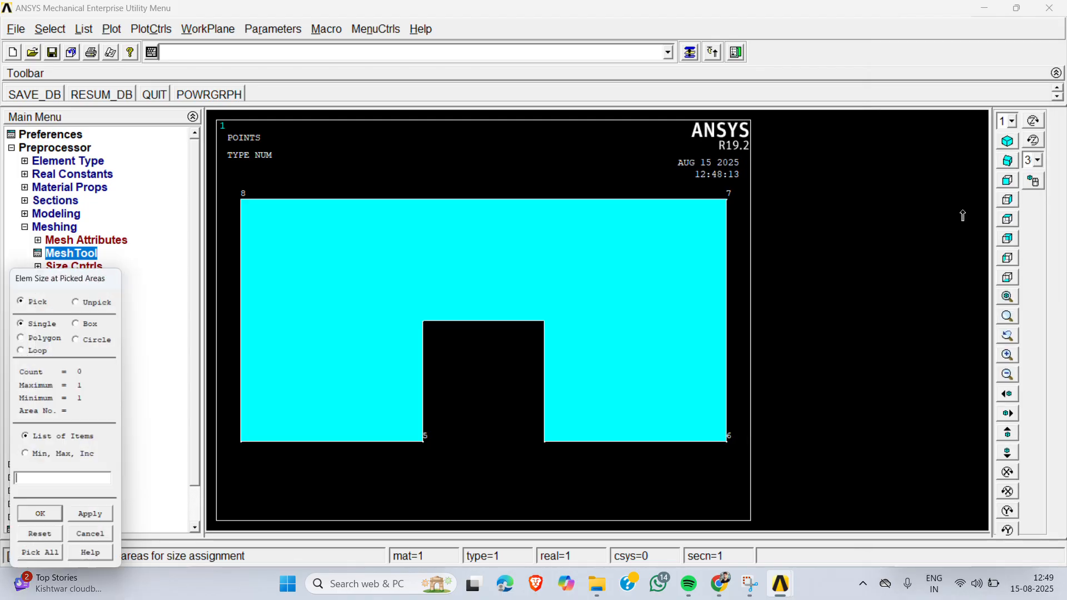
pyautogui.click(42, 560)
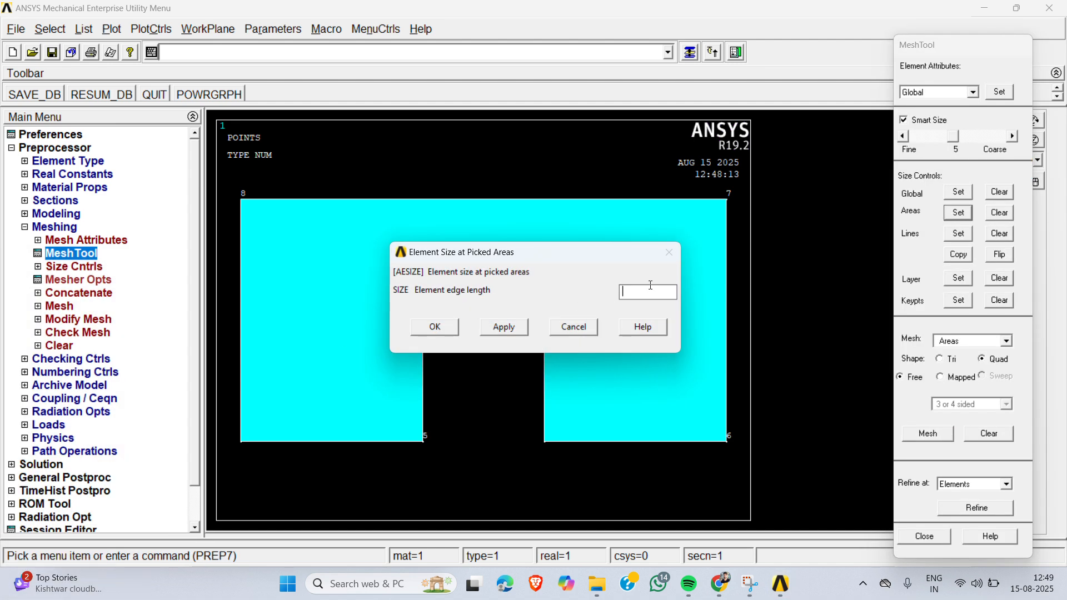
pyautogui.write('30')
pyautogui.click(437, 325)
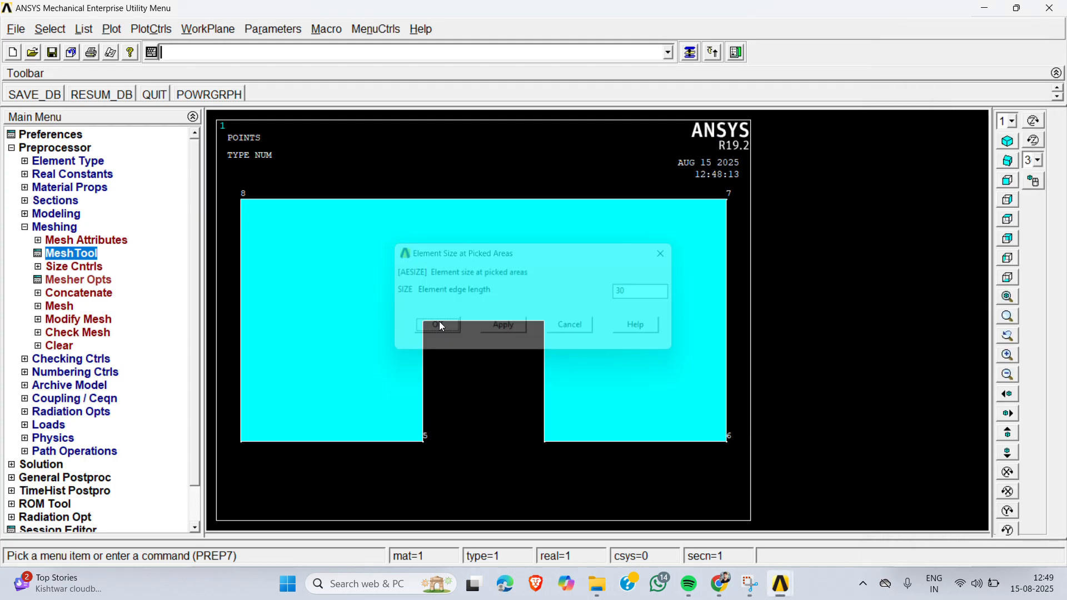
# - Mesh all areas with free quadrilateral elements using the MeshTool
pyautogui.click(690, 52)
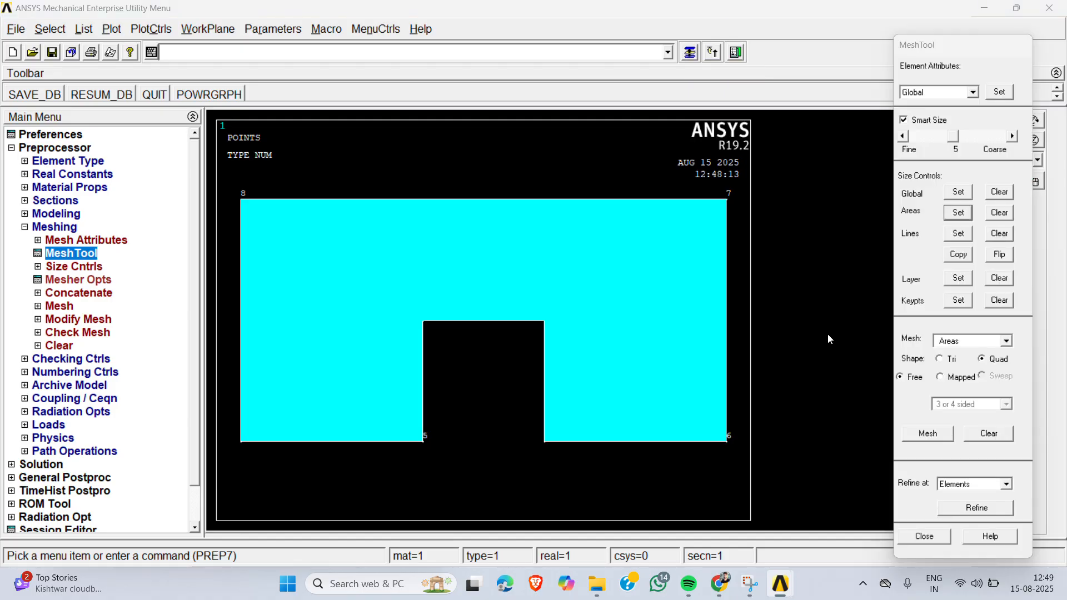
pyautogui.click(929, 435)
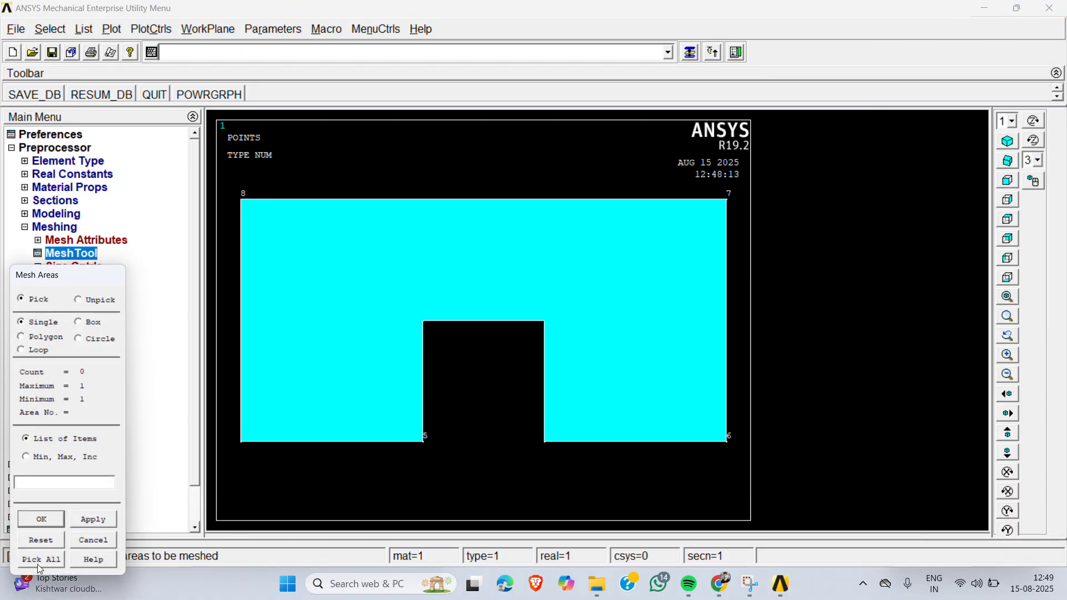
pyautogui.click(50, 557)
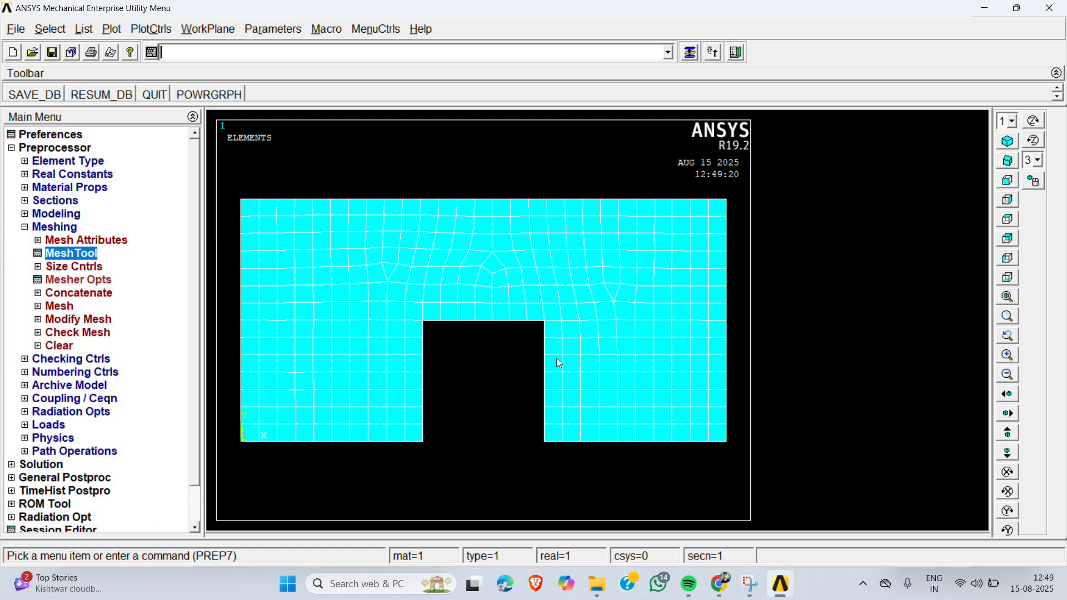
# - Open the thermal load types for applying loads to the model
pyautogui.click(74, 231)
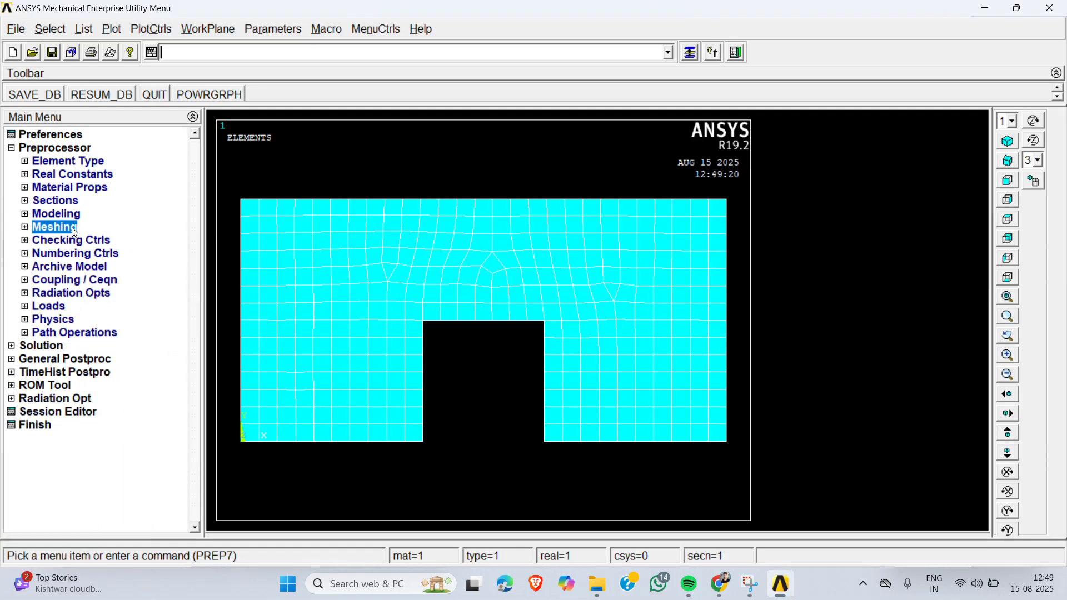
pyautogui.click(61, 308)
pyautogui.click(80, 336)
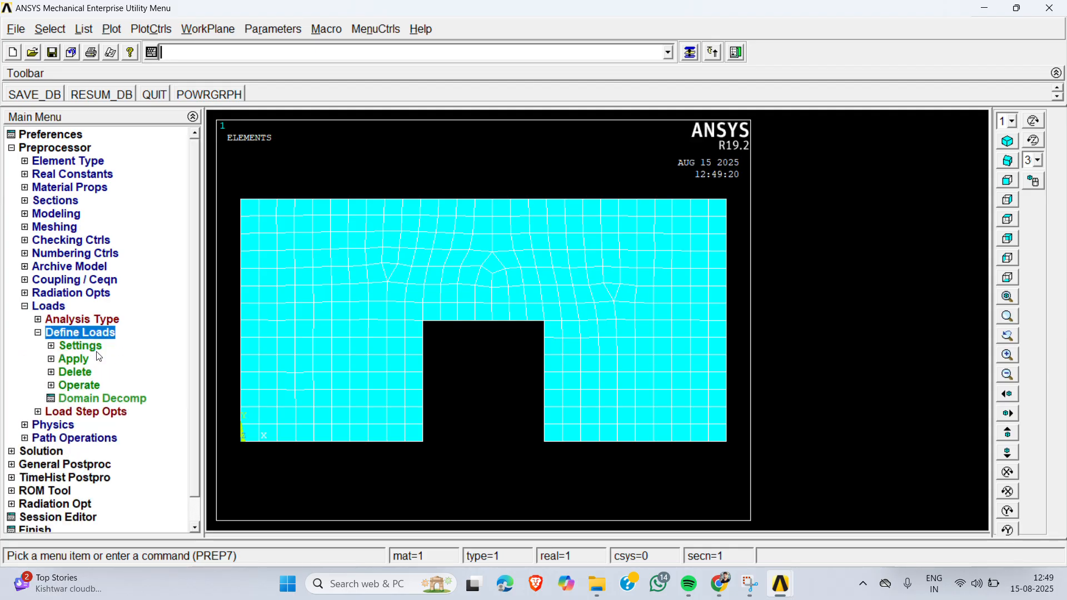
pyautogui.click(74, 360)
pyautogui.click(100, 372)
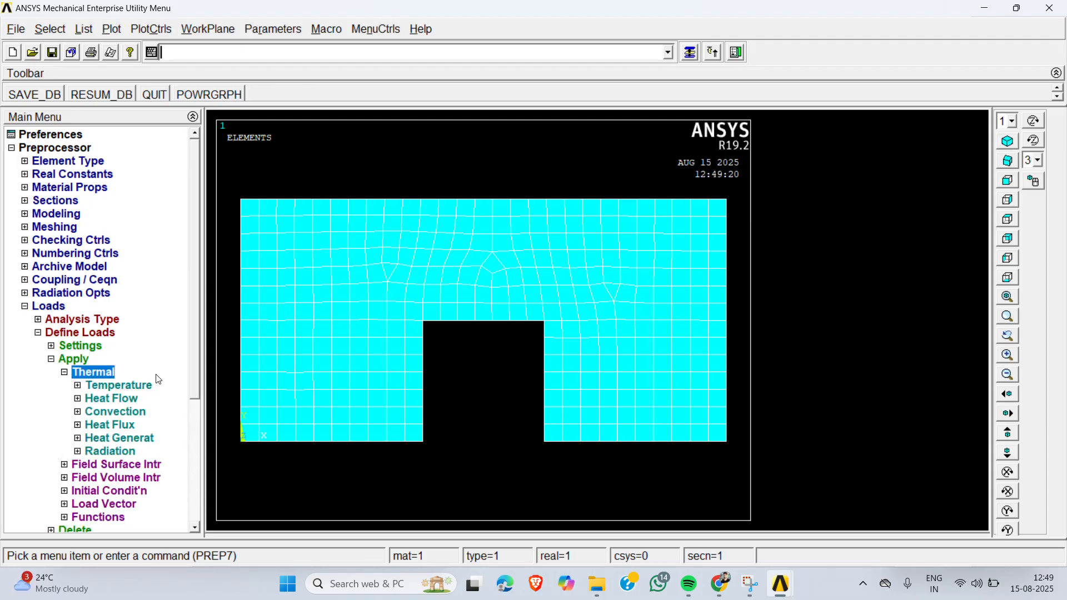
# - Examine the load procedure and the component drawing's boundary conditions in the lab manual PDF in Chrome, and return to ANSYS
pyautogui.moveTo(787, 586)
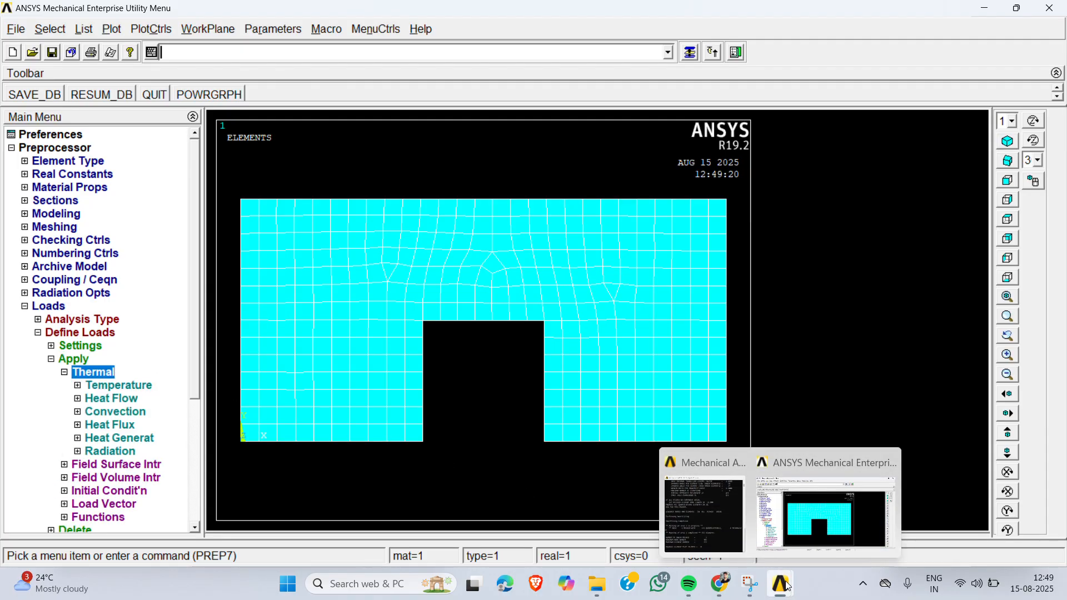
pyautogui.moveTo(725, 584)
pyautogui.click(732, 497)
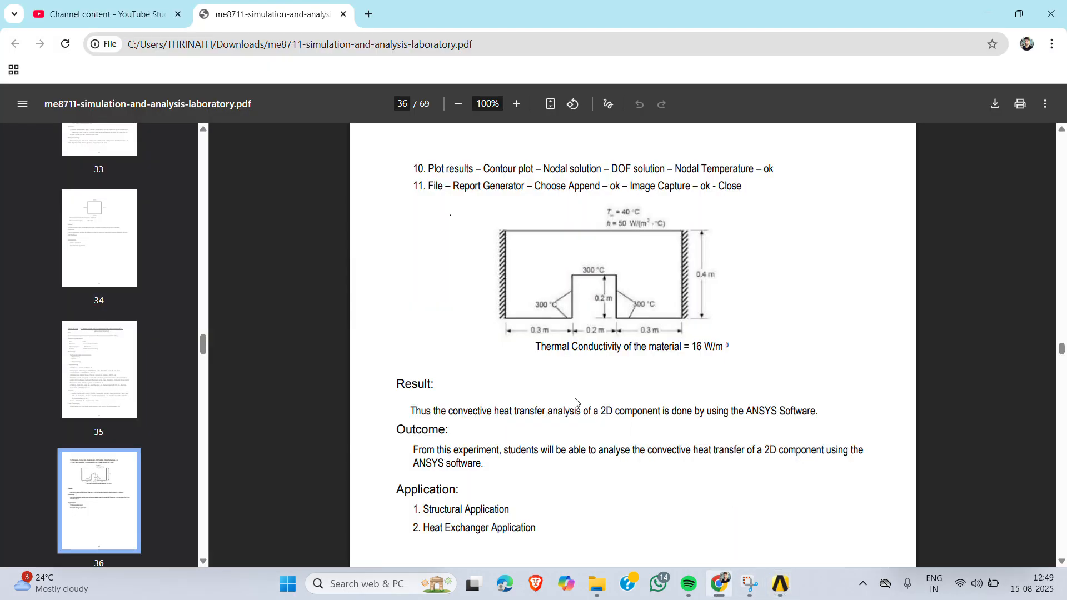
pyautogui.scroll(6, 575, 402)
pyautogui.scroll(1, 576, 402)
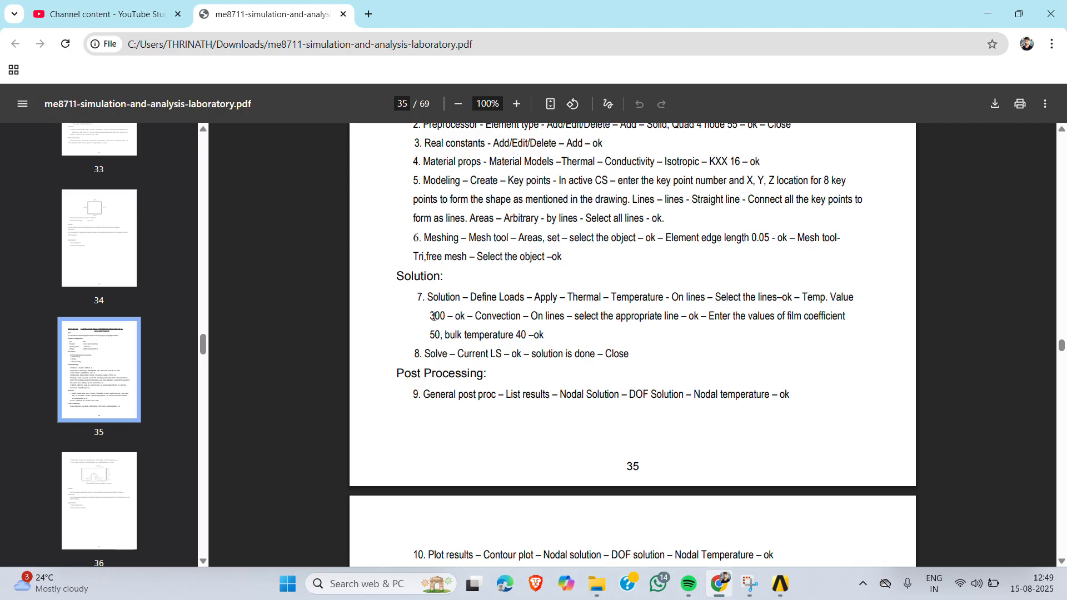
pyautogui.moveTo(434, 317); pyautogui.dragTo(466, 317)
pyautogui.scroll(-5, 466, 317)
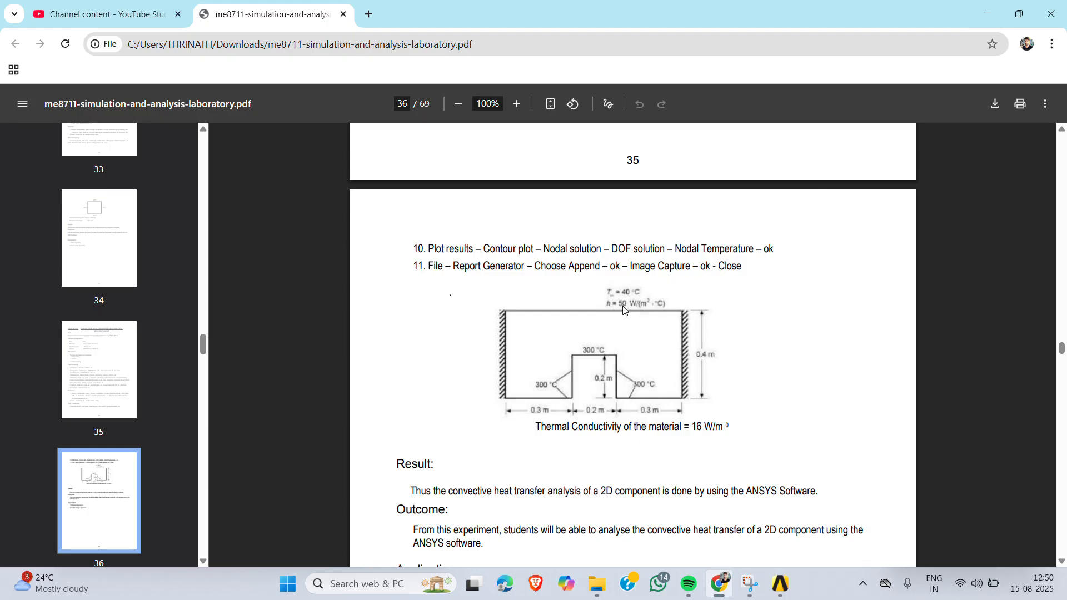
pyautogui.click(991, 15)
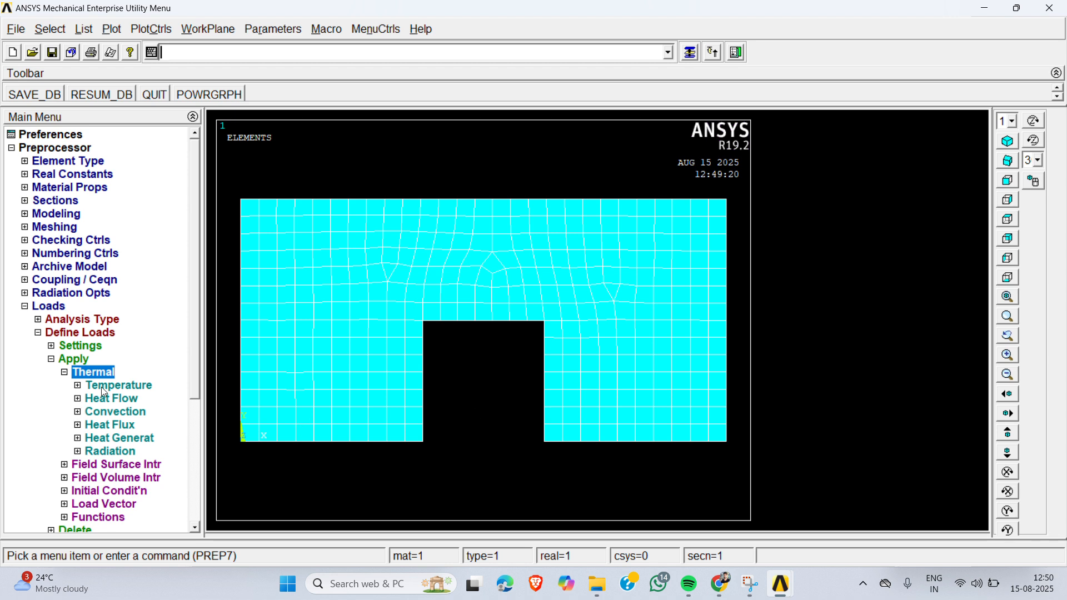
# - Apply a constant TEMP load of 300 to the two bottom lines and the three notch lines
pyautogui.click(127, 386)
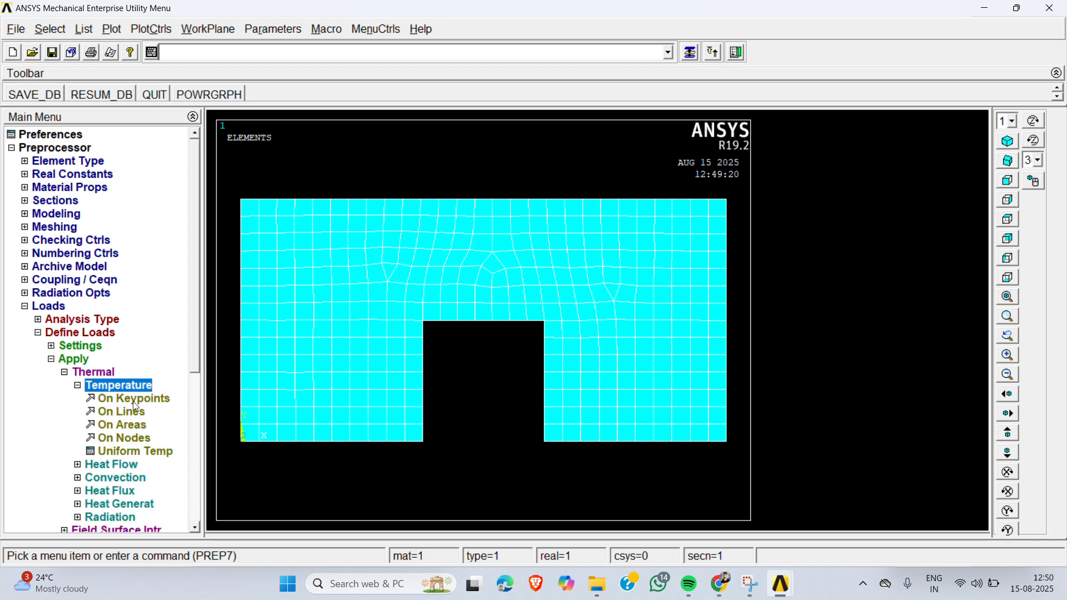
pyautogui.click(126, 414)
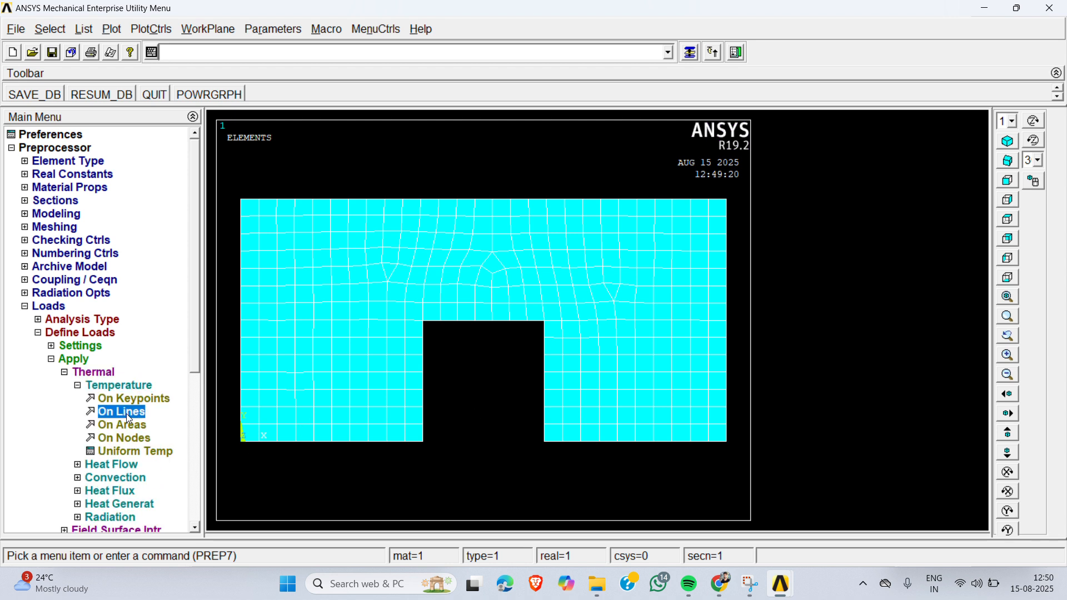
pyautogui.click(338, 452)
pyautogui.click(423, 410)
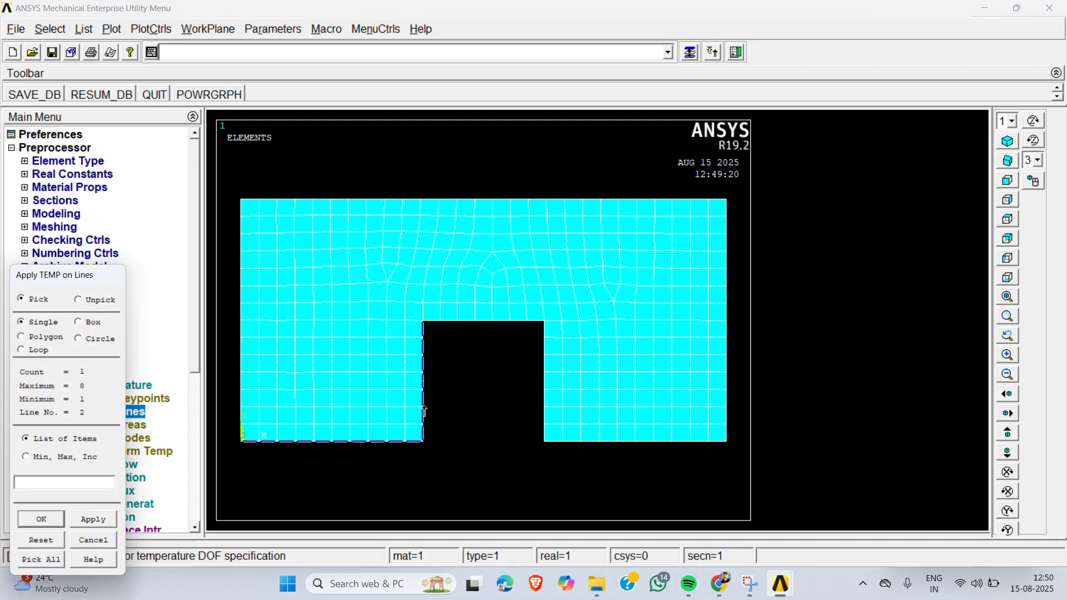
pyautogui.click(477, 322)
pyautogui.click(546, 387)
pyautogui.click(585, 443)
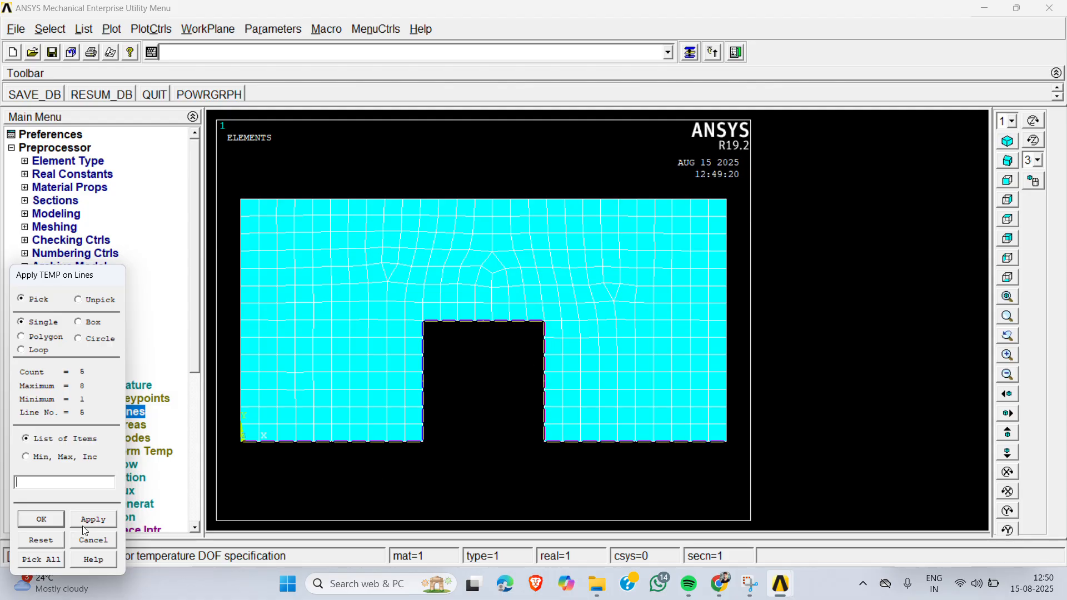
pyautogui.click(41, 518)
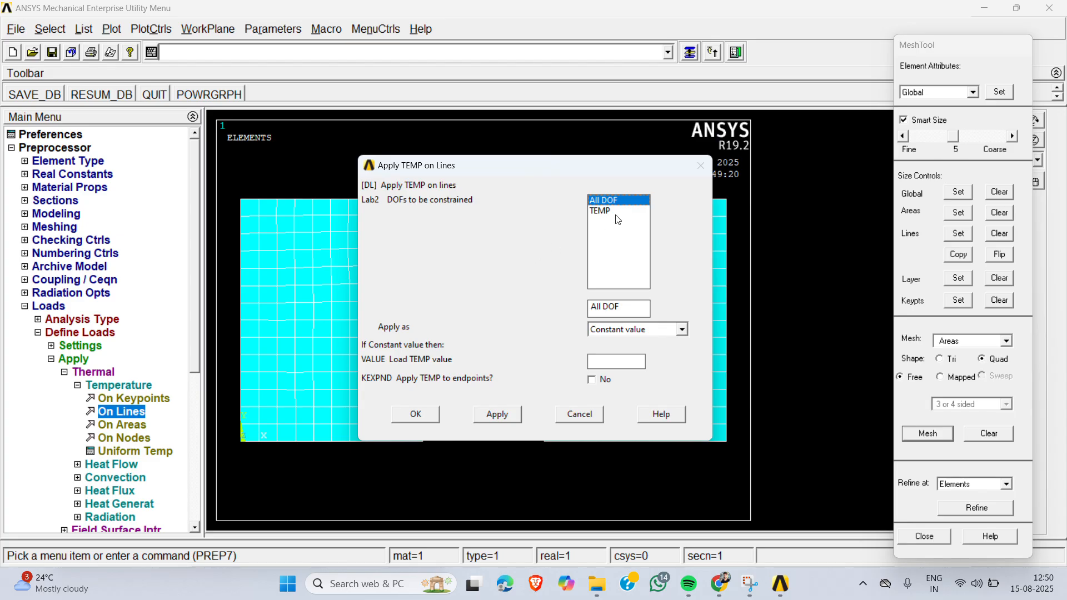
pyautogui.click(617, 214)
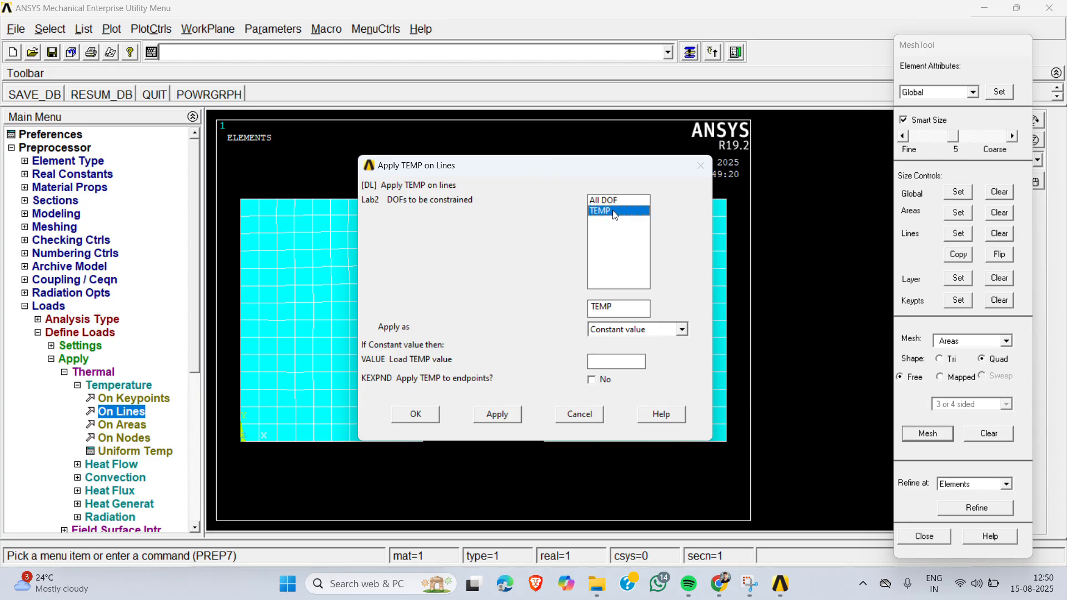
pyautogui.click(614, 362)
pyautogui.write('300')
pyautogui.click(418, 420)
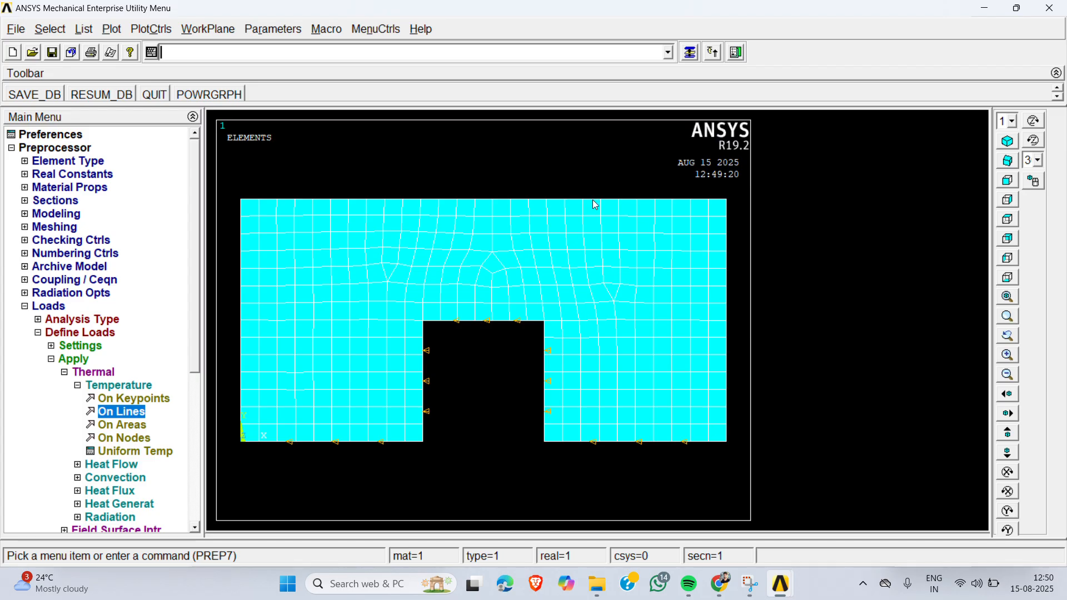
# - Apply a constant temperature load of 40 to the component's top line, constraining All DOF
pyautogui.click(123, 412)
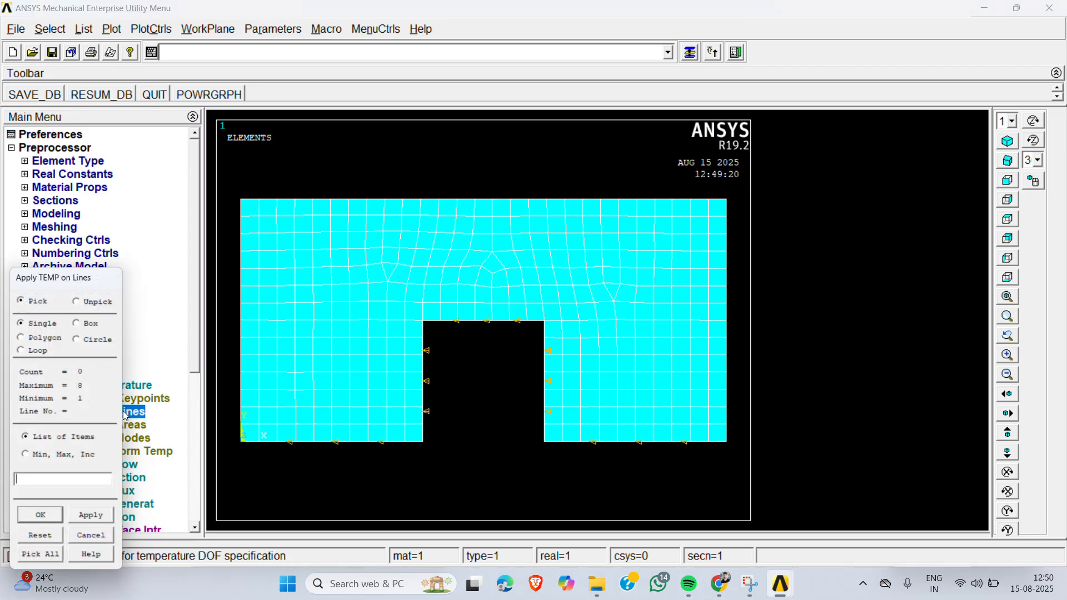
pyautogui.click(468, 203)
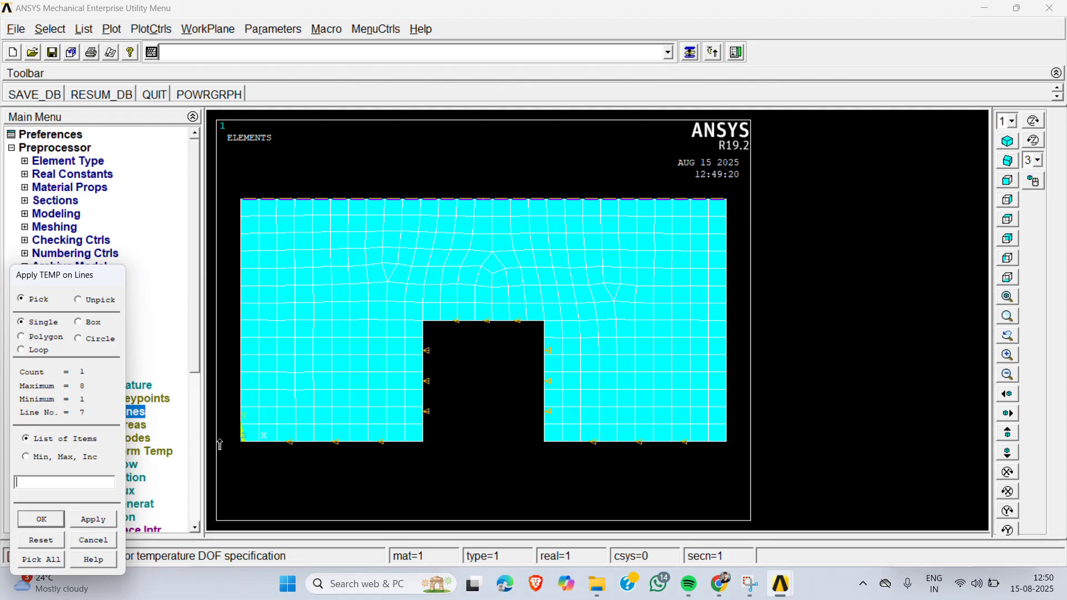
pyautogui.click(51, 518)
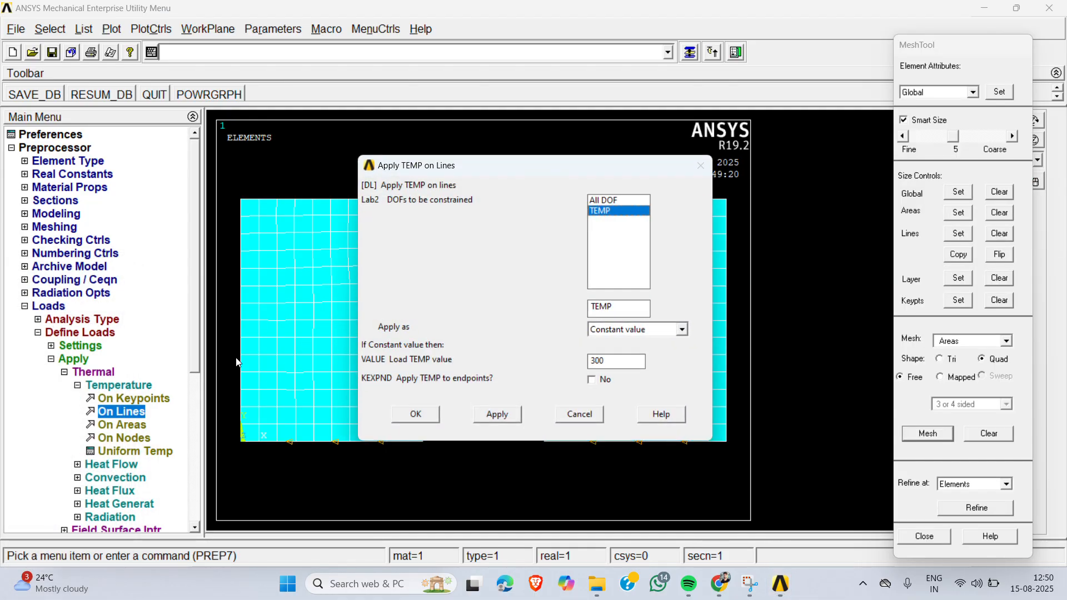
pyautogui.click(612, 202)
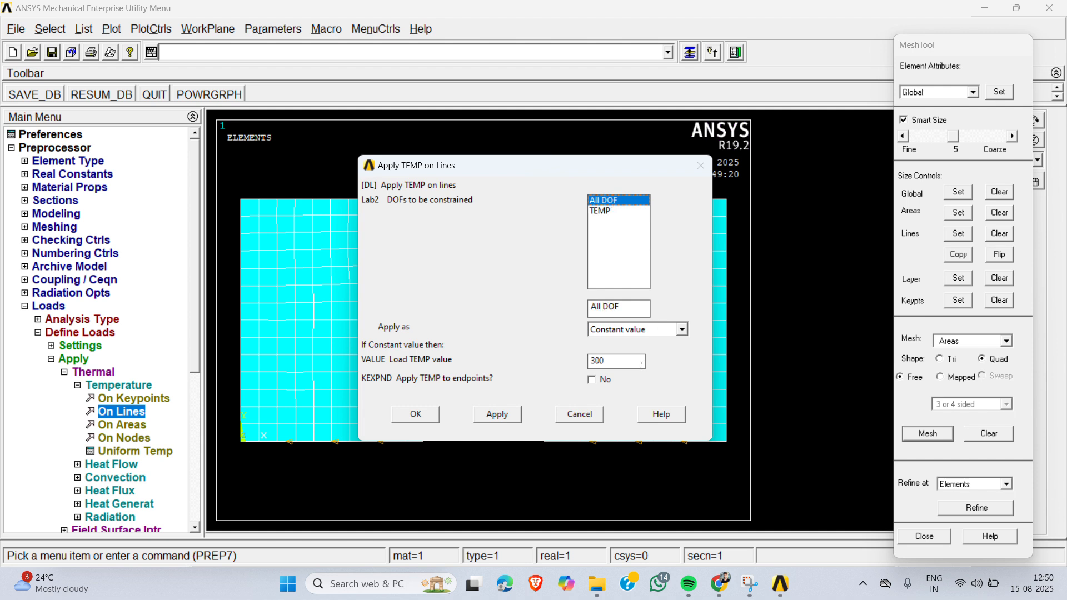
pyautogui.doubleClick(626, 360)
pyautogui.click(718, 583)
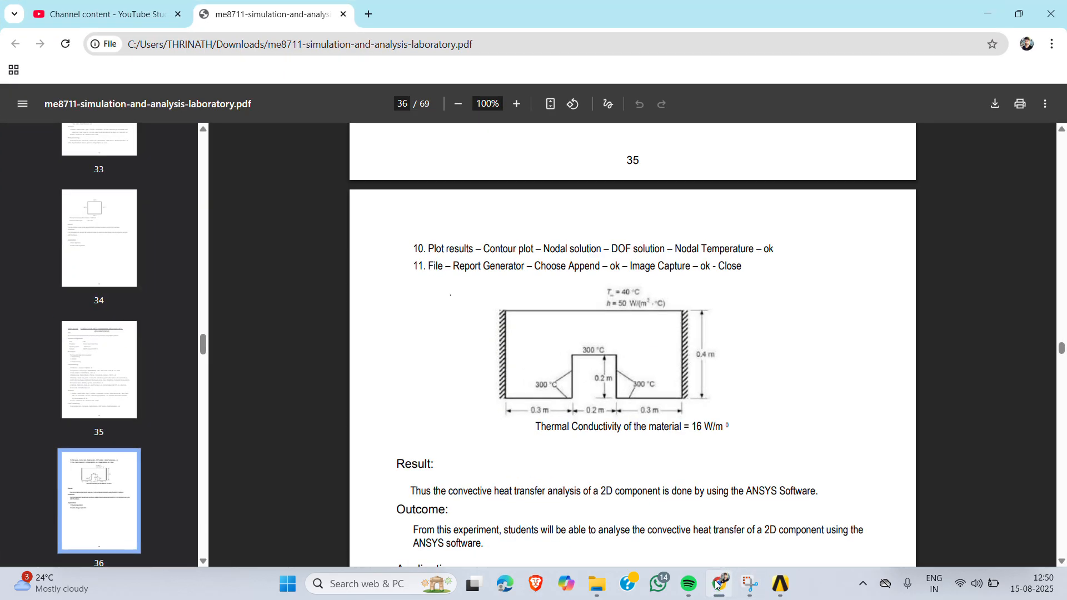
pyautogui.click(717, 585)
pyautogui.doubleClick(614, 364)
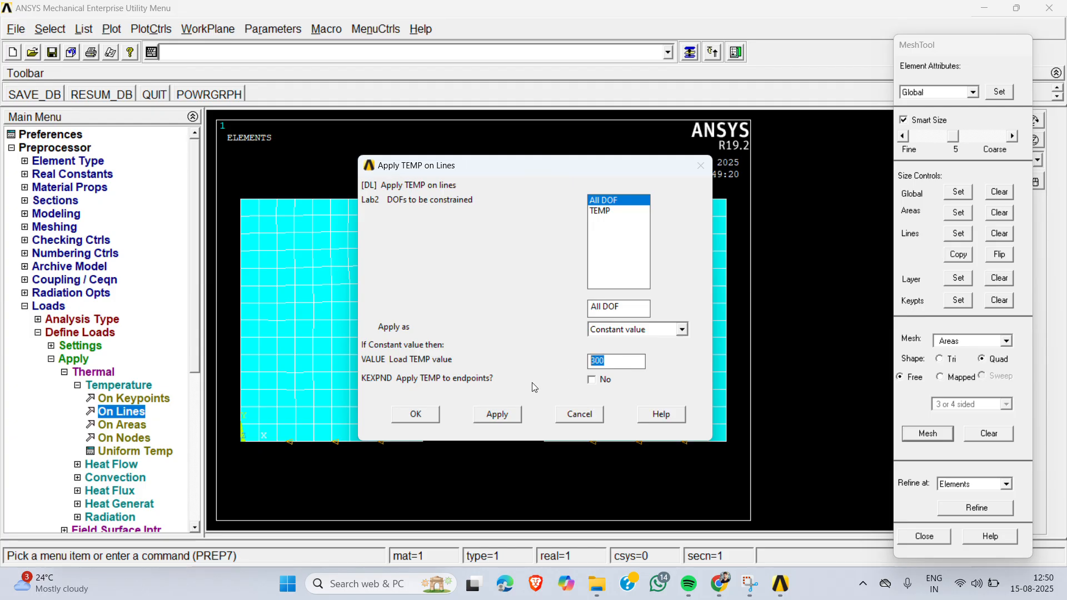
pyautogui.write('40')
pyautogui.click(416, 415)
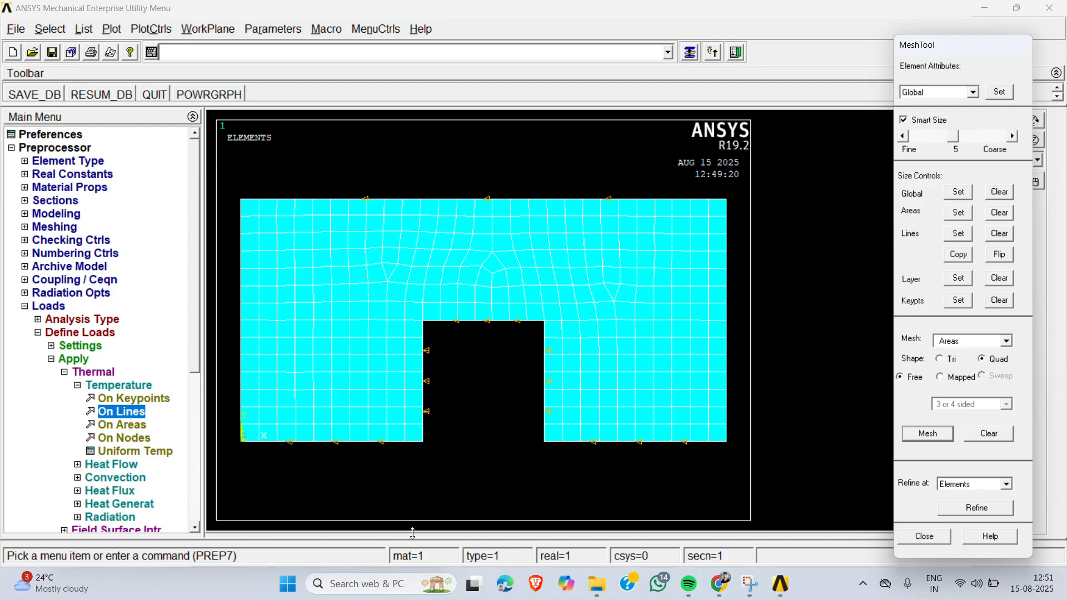
# - Examine the convection load instructions and the drawing's film coefficient and bulk temperature in the lab manual PDF in Chrome, and return to ANSYS
pyautogui.click(718, 591)
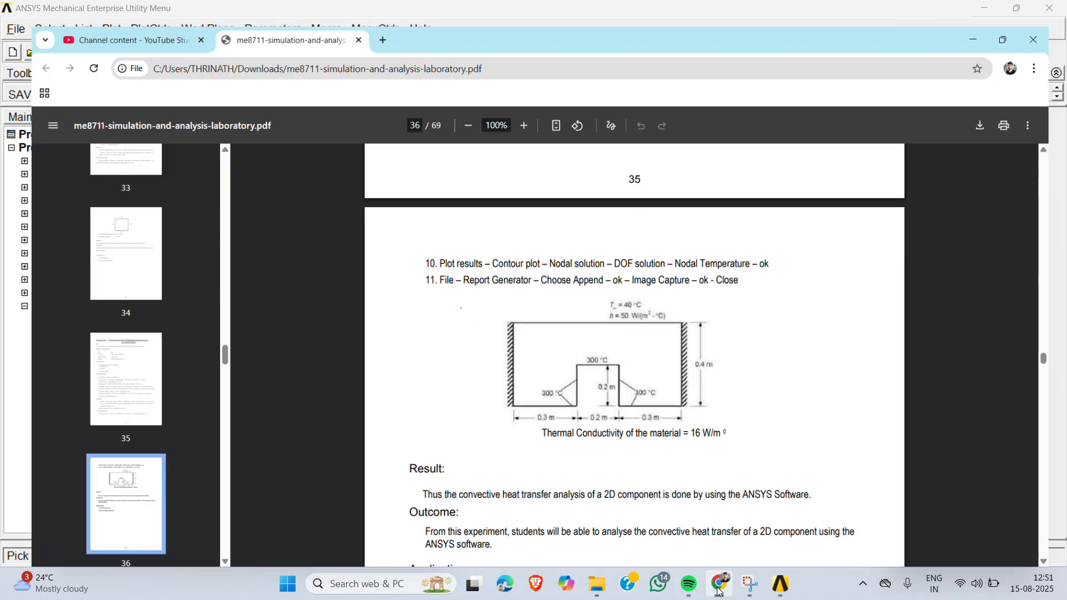
pyautogui.scroll(3, 589, 448)
pyautogui.scroll(3, 589, 448)
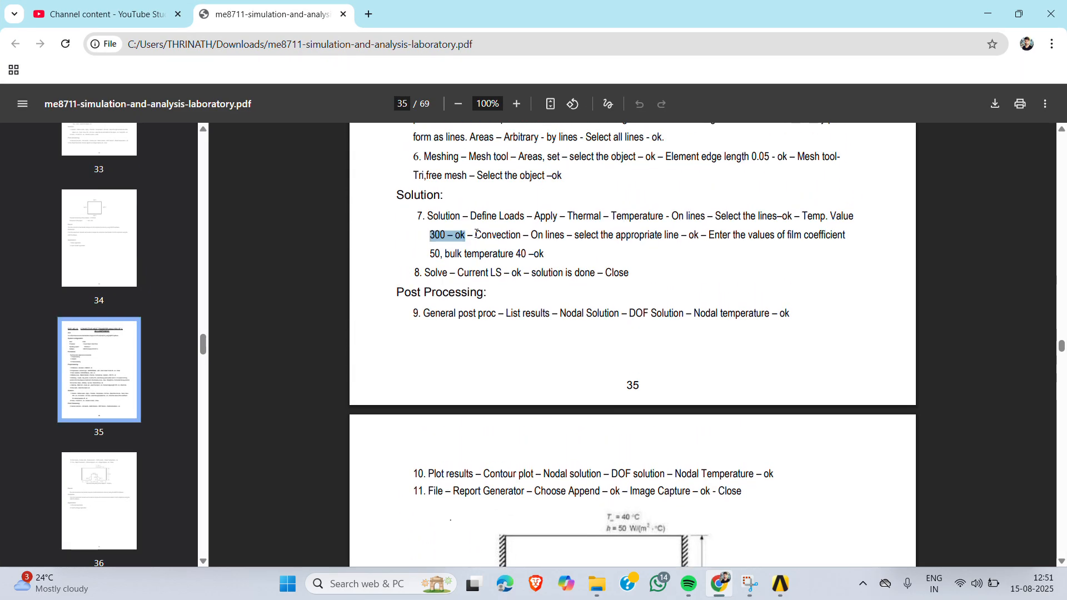
pyautogui.moveTo(477, 234); pyautogui.dragTo(789, 235)
pyautogui.scroll(-3, 788, 234)
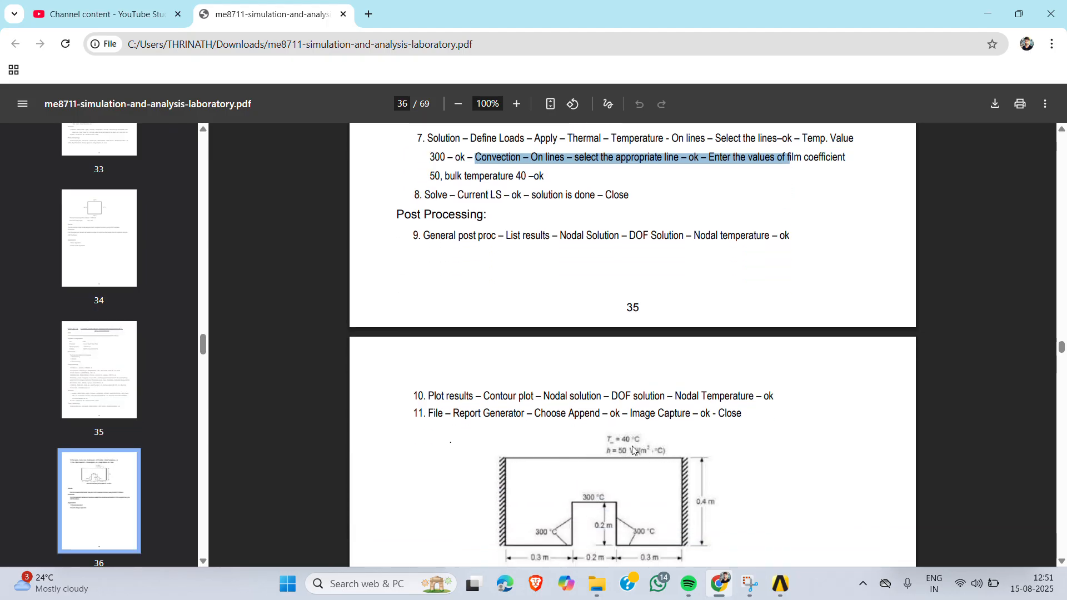
pyautogui.scroll(2, 644, 409)
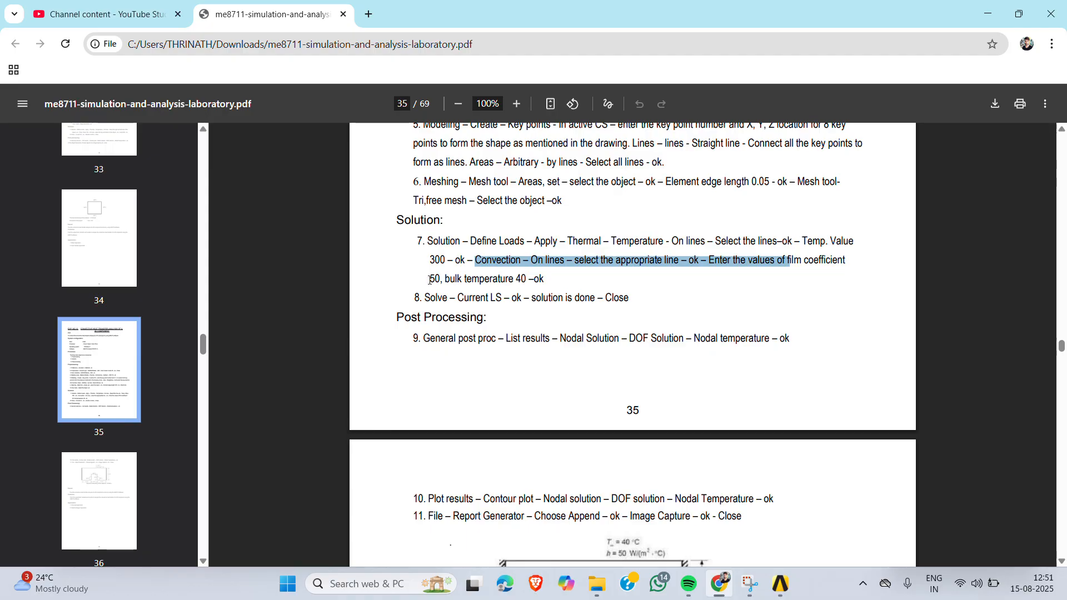
pyautogui.moveTo(430, 280); pyautogui.dragTo(456, 276)
pyautogui.scroll(-1, 456, 276)
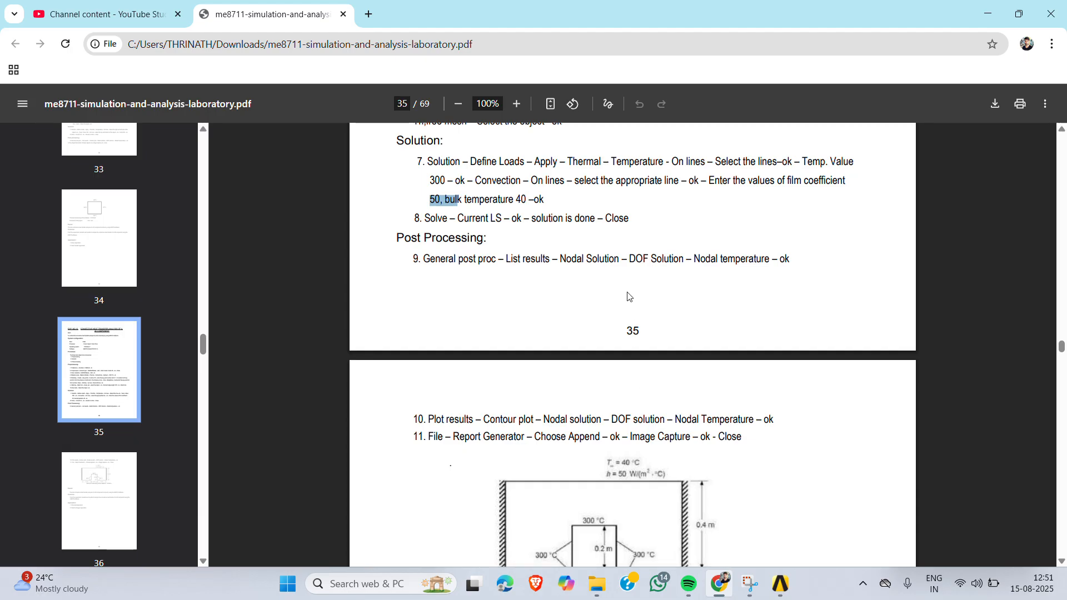
pyautogui.click(989, 19)
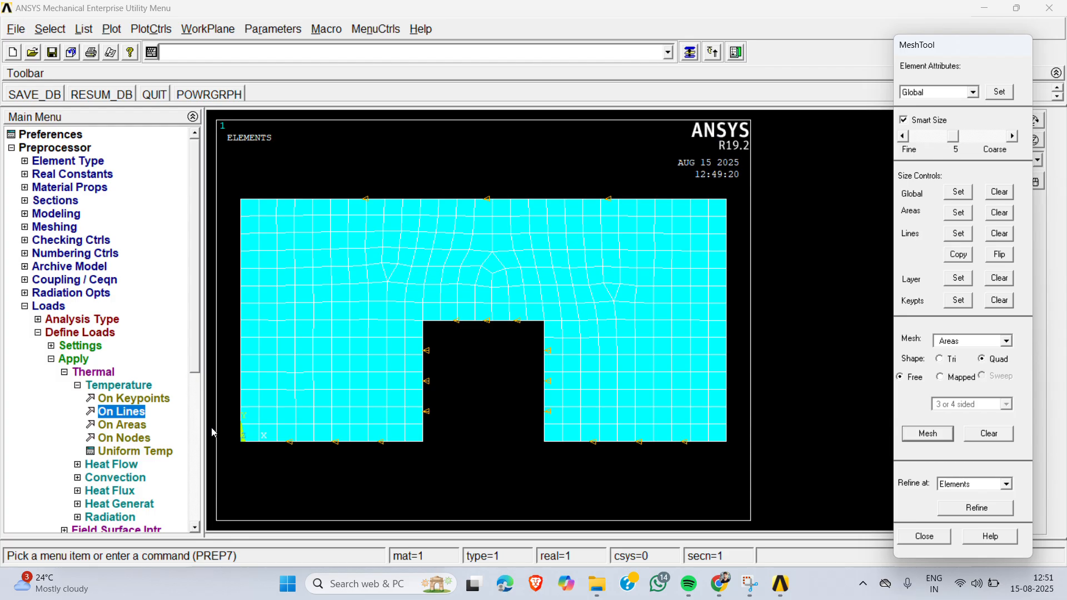
# - Apply convection to the component's top line with a constant film coefficient of 50 and bulk temperature of 40
pyautogui.click(113, 387)
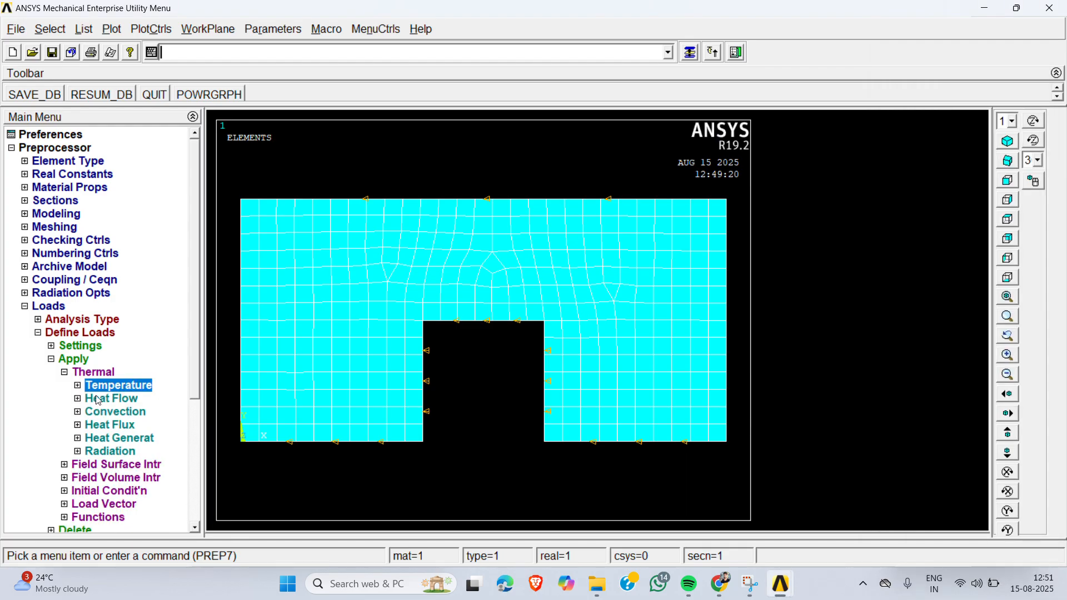
pyautogui.click(78, 399)
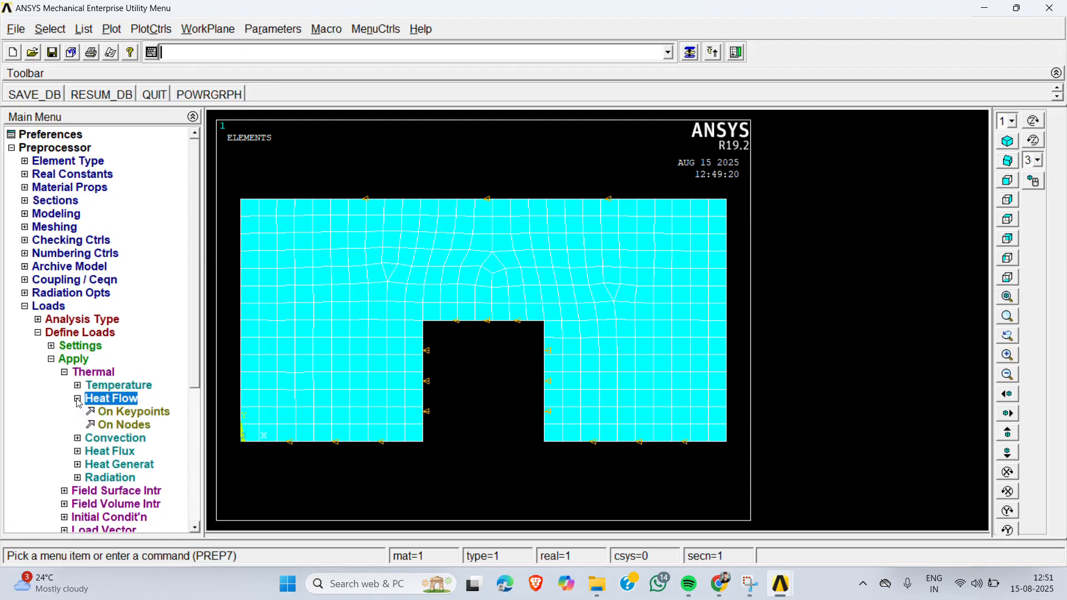
pyautogui.click(78, 399)
pyautogui.click(78, 411)
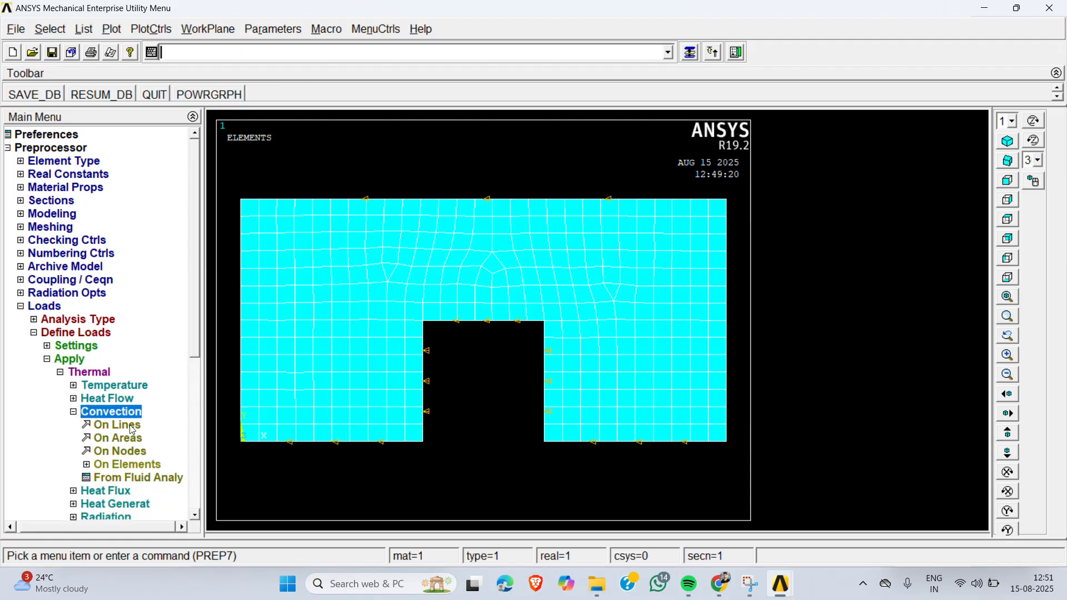
pyautogui.click(118, 426)
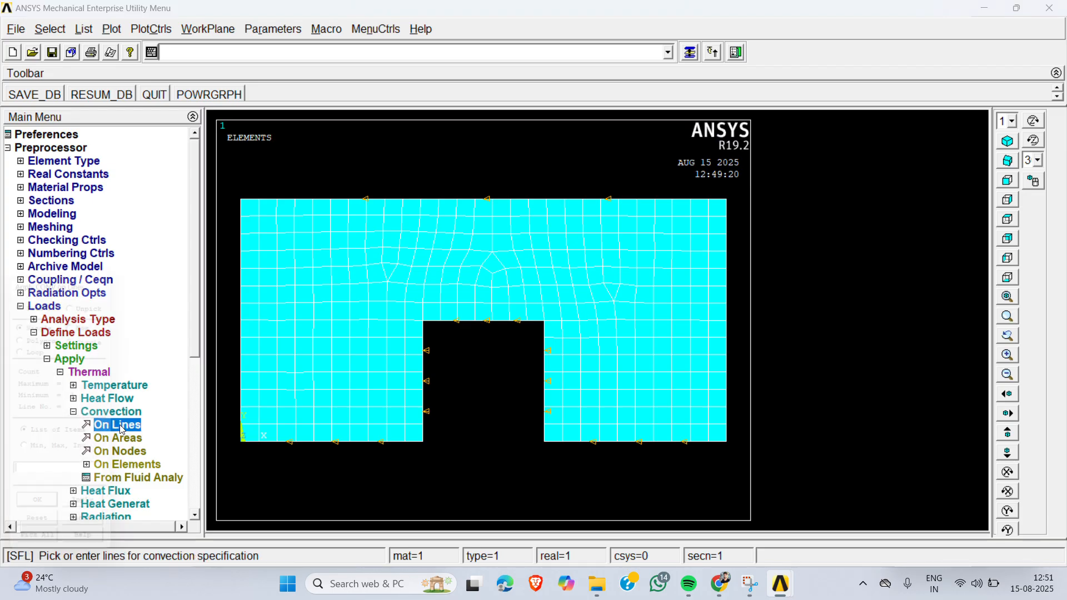
pyautogui.click(484, 211)
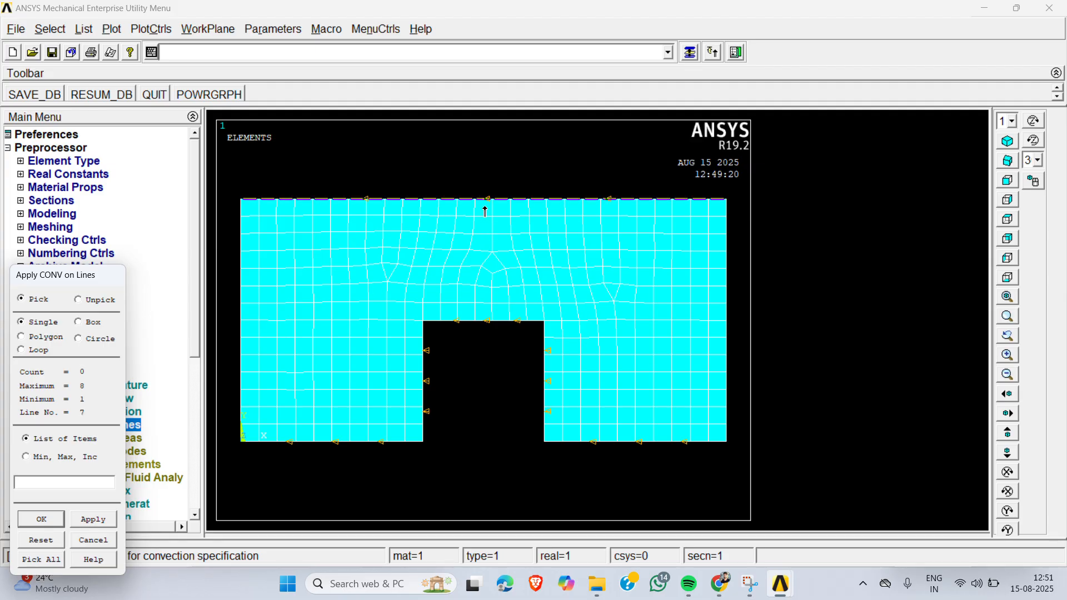
pyautogui.click(42, 520)
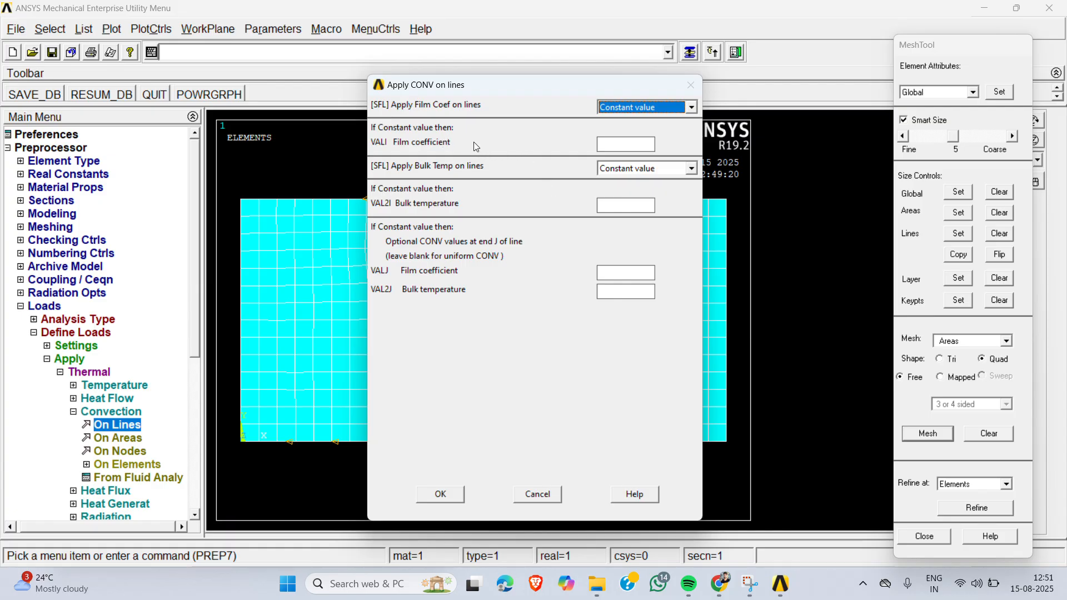
pyautogui.click(627, 145)
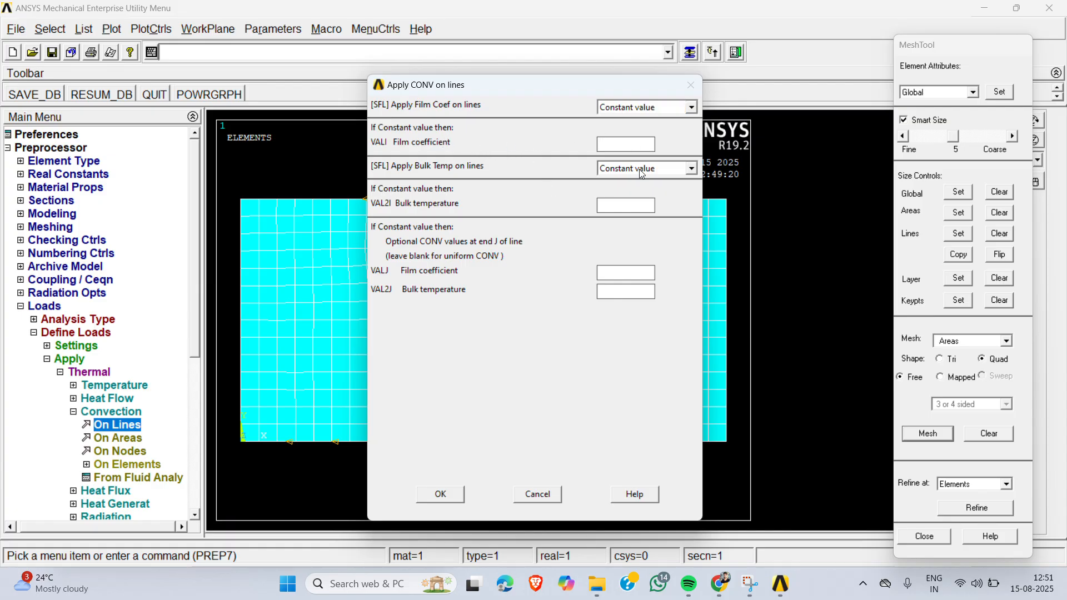
pyautogui.click(721, 586)
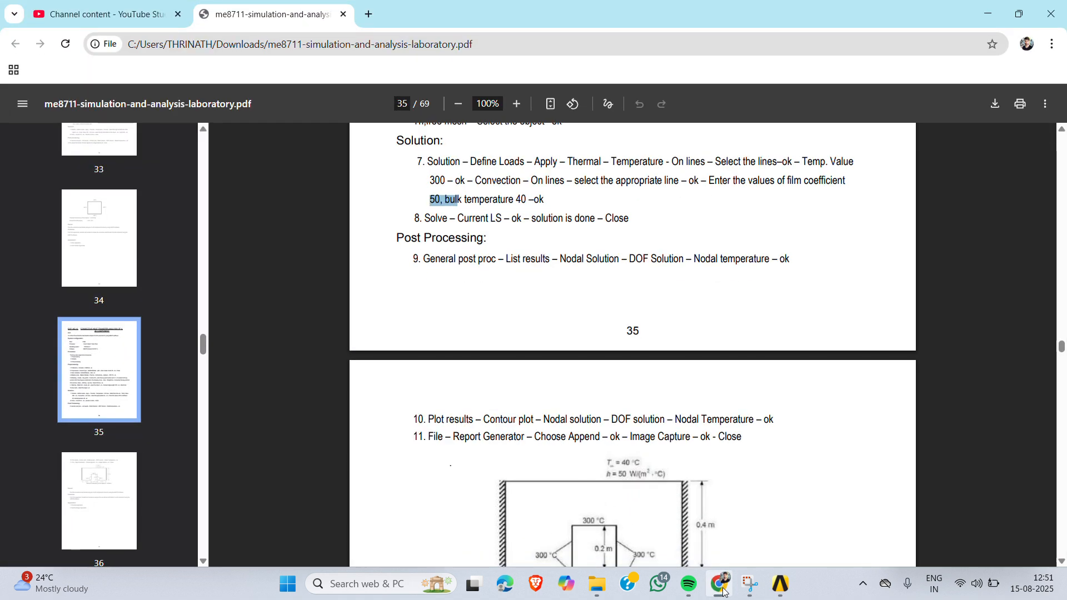
pyautogui.click(723, 591)
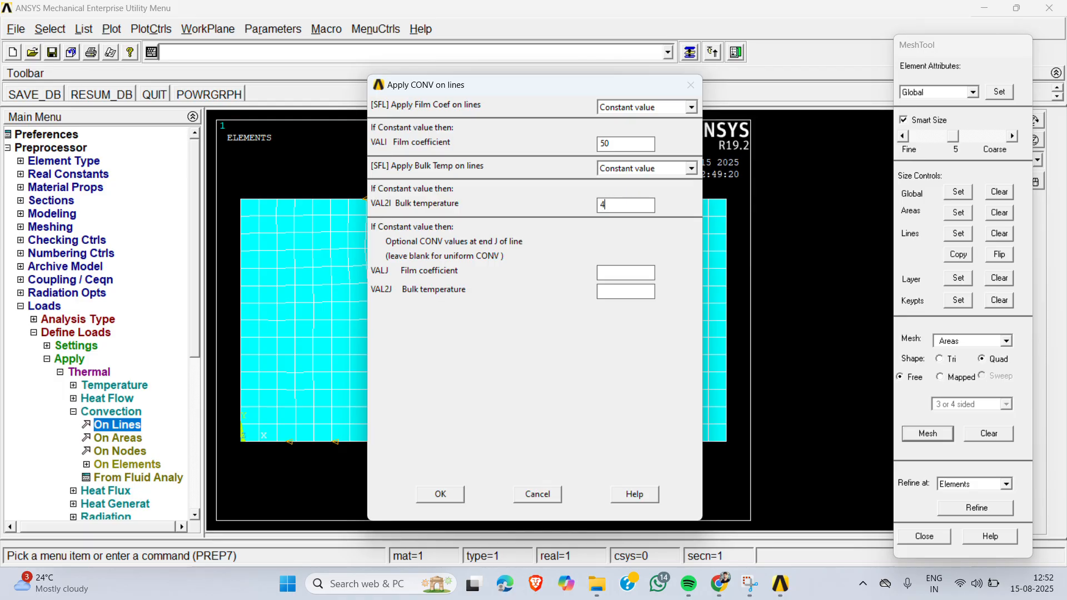
pyautogui.click(442, 494)
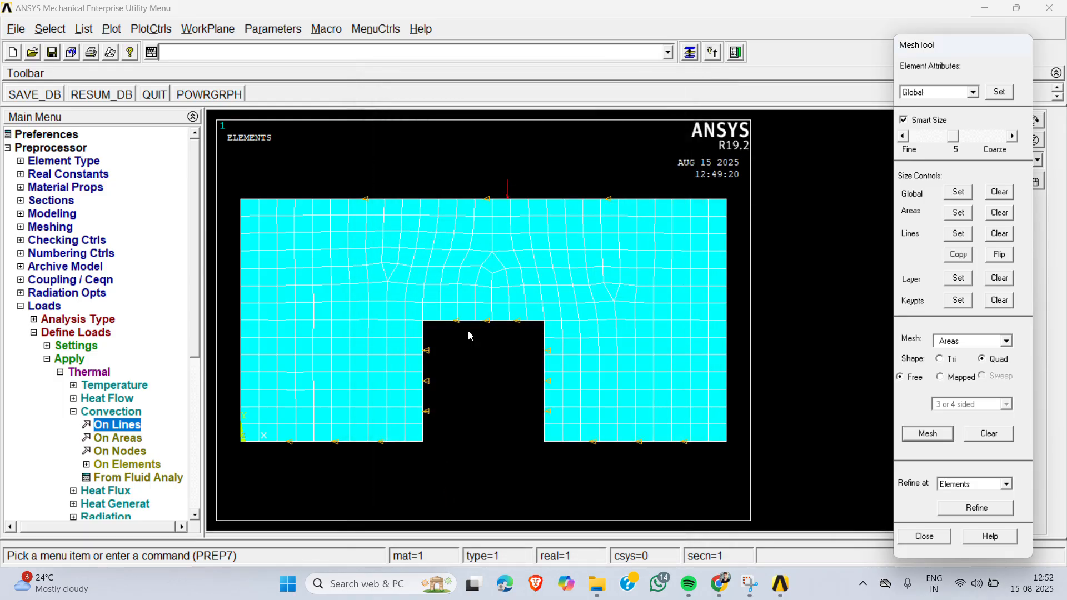
# - Leave the preprocessor's load definitions and enter the Solution processor
pyautogui.click(113, 386)
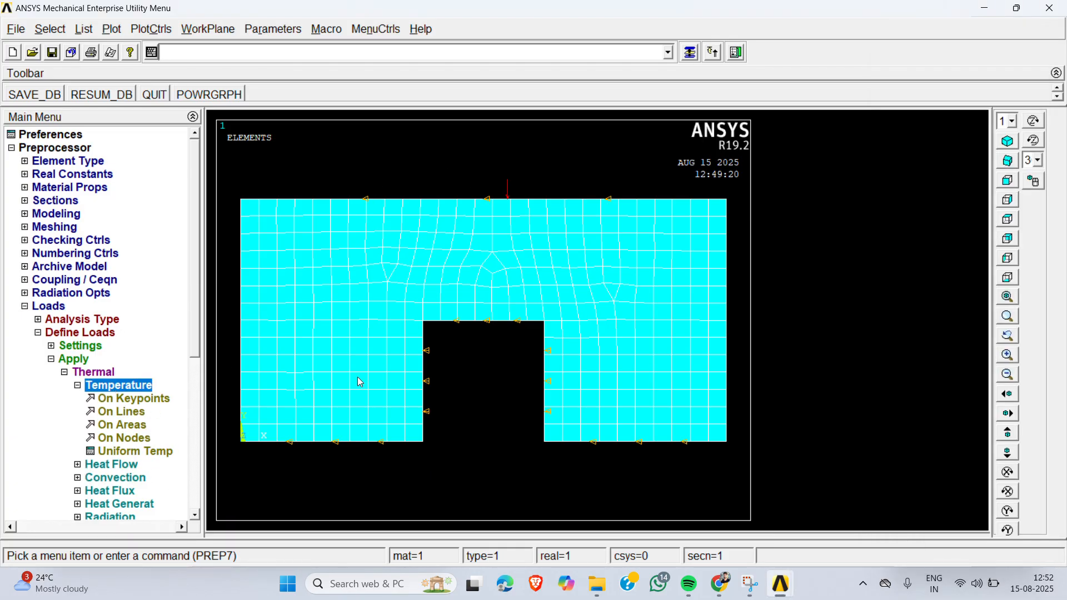
pyautogui.click(96, 373)
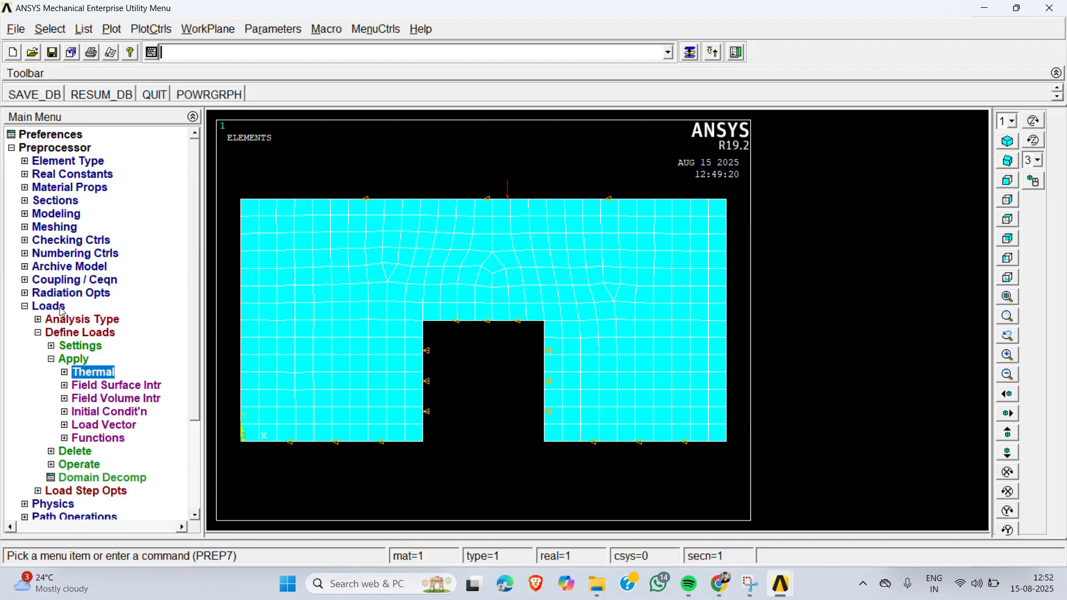
pyautogui.click(61, 310)
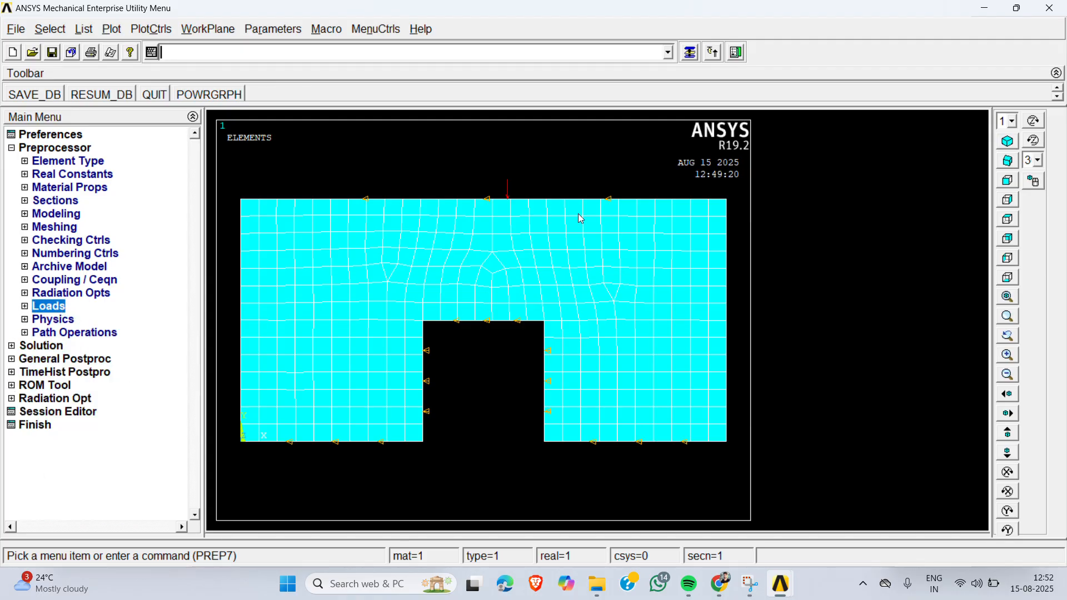
pyautogui.click(71, 151)
pyautogui.click(49, 162)
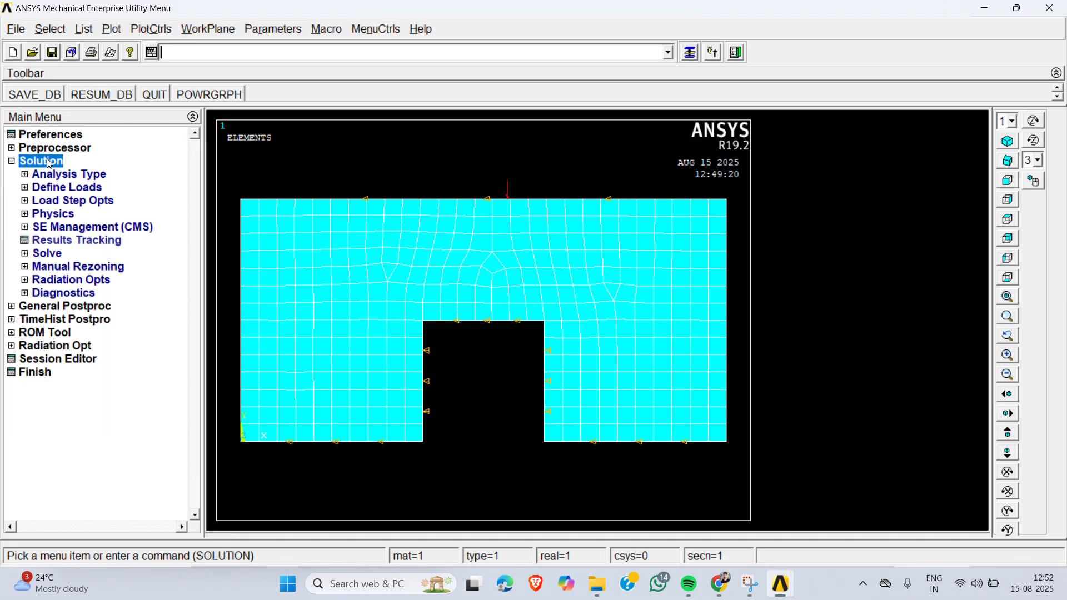
# - Solve the current load step and close the completion note and the solution status listing
pyautogui.click(54, 256)
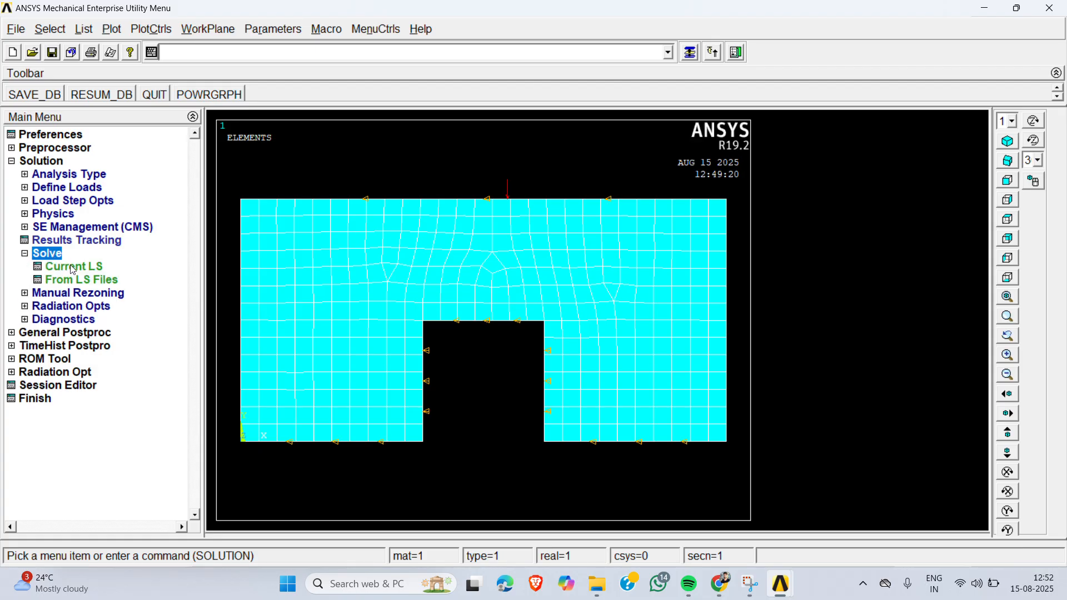
pyautogui.click(68, 266)
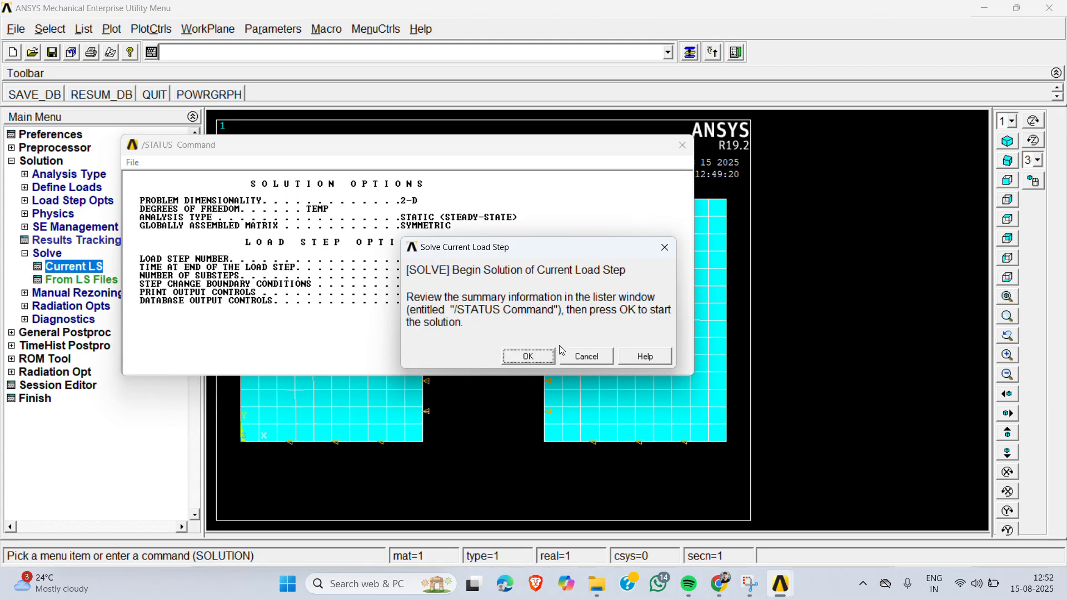
pyautogui.click(529, 357)
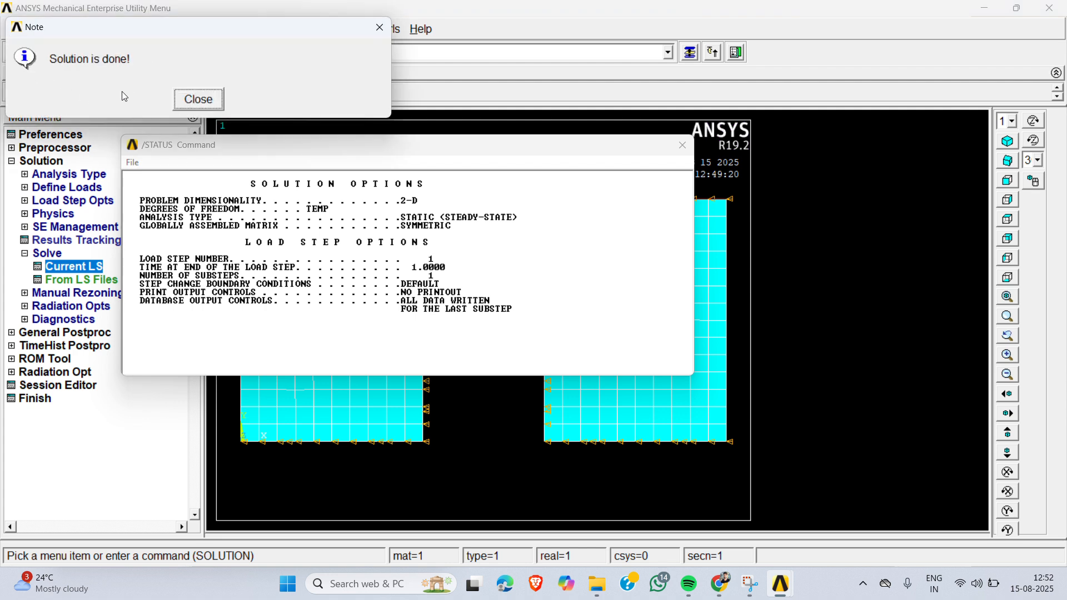
pyautogui.click(203, 104)
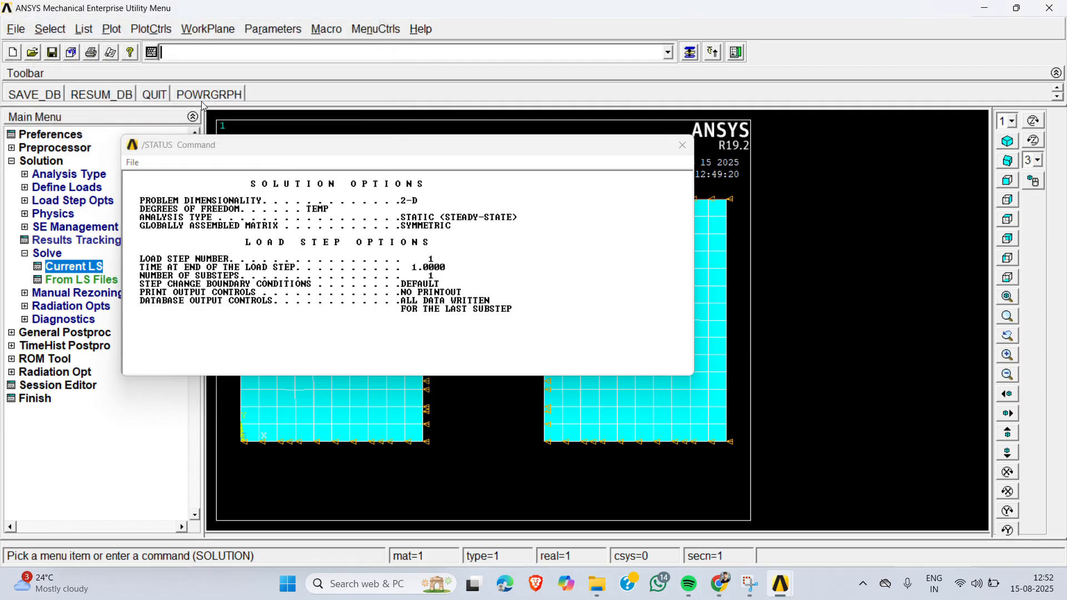
pyautogui.click(683, 144)
# - Plot the nodal temperature contour from the DOF solution in the general postprocessor
pyautogui.click(64, 334)
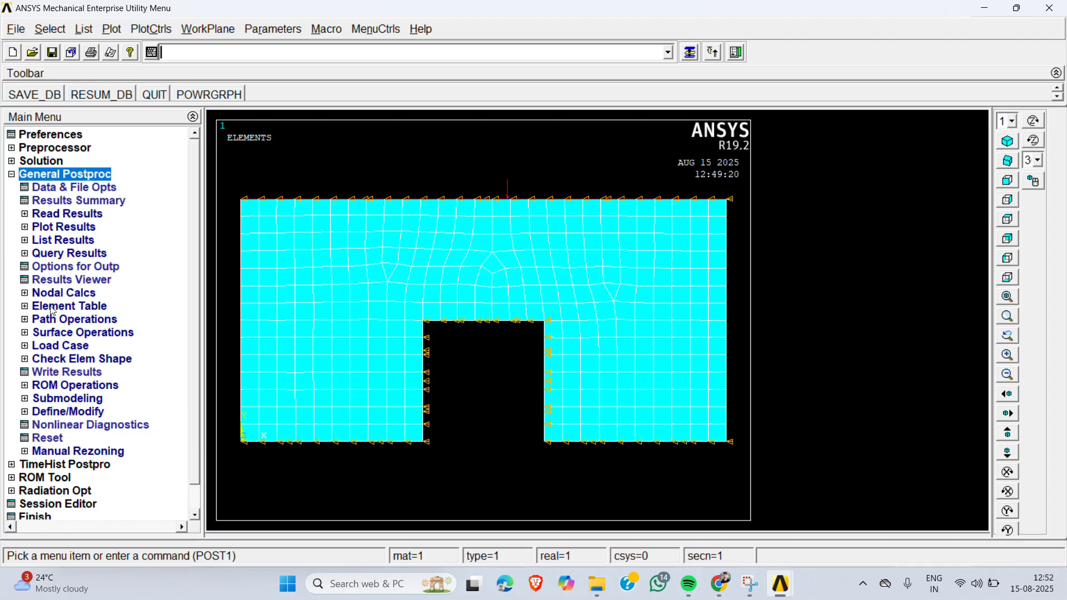
pyautogui.click(67, 230)
pyautogui.click(71, 241)
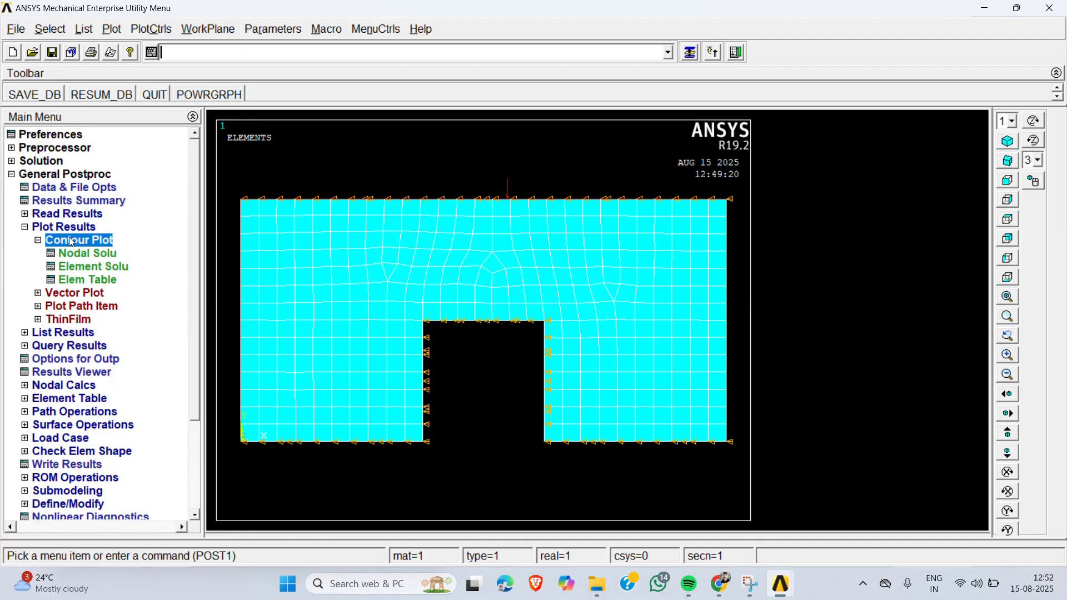
pyautogui.click(81, 254)
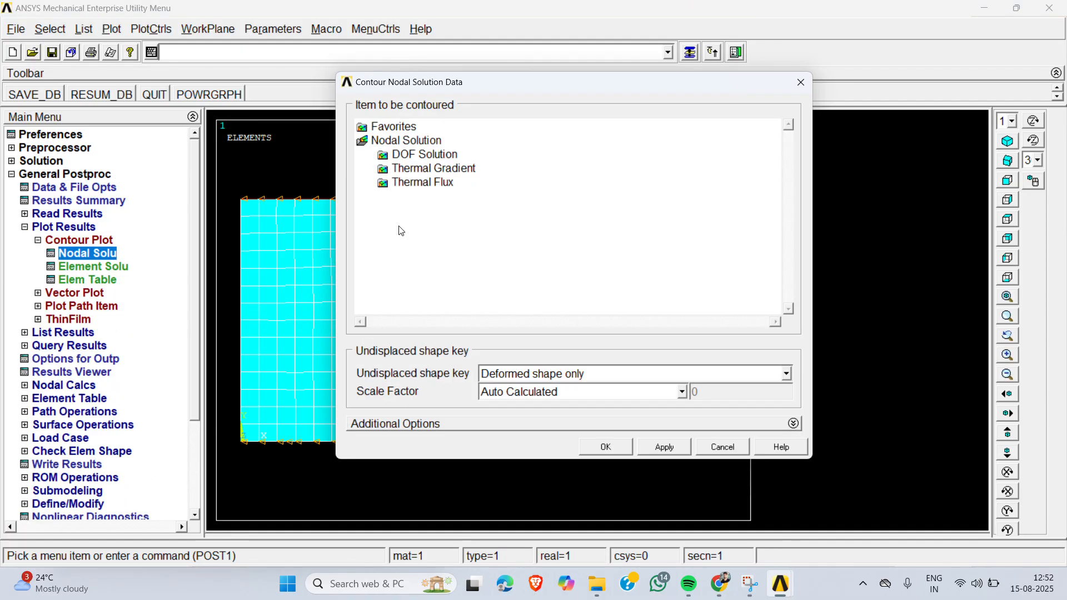
pyautogui.click(437, 154)
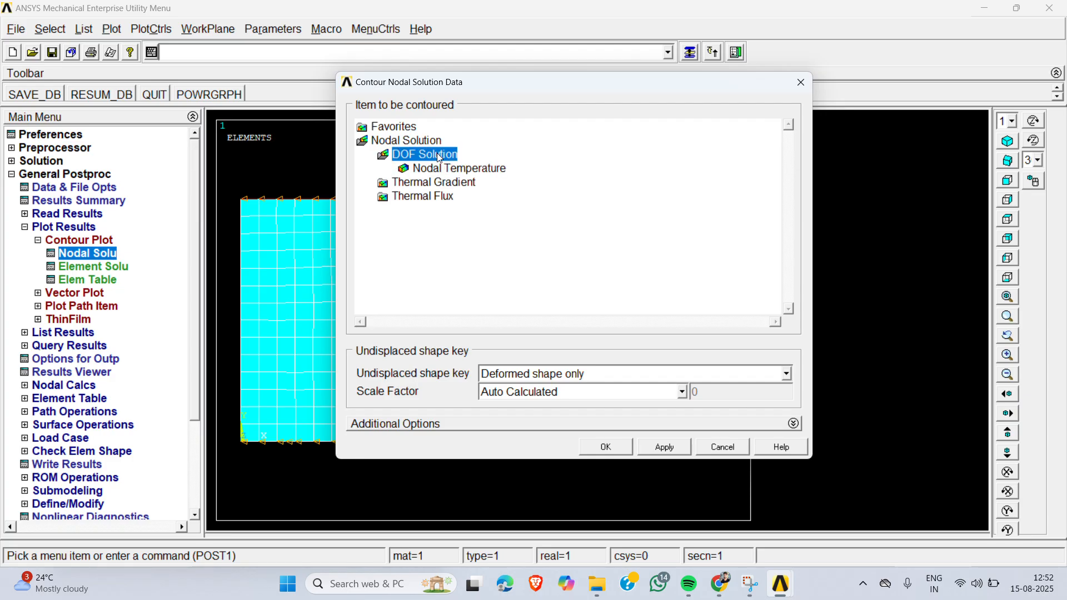
pyautogui.click(472, 169)
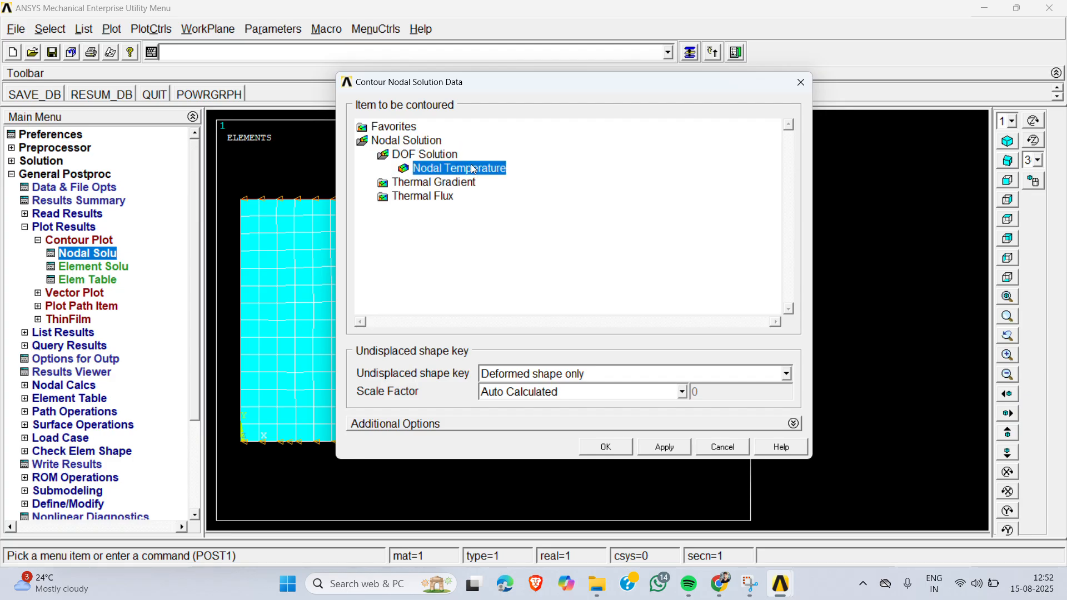
pyautogui.click(618, 447)
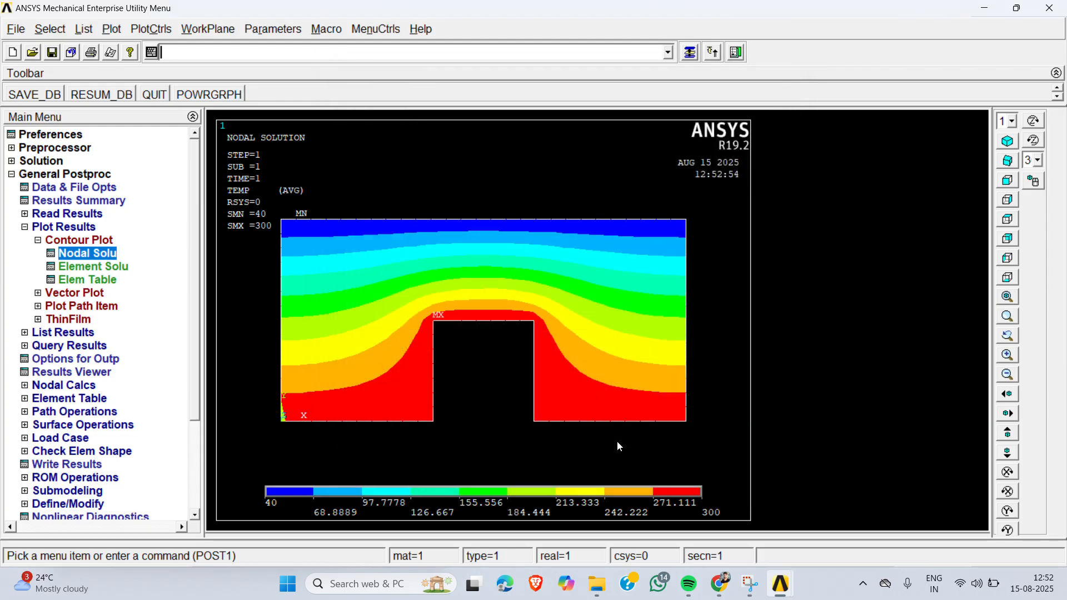
# - Turn on the display of element shapes based on real constant descriptions for the temperature contour plot
pyautogui.click(1007, 141)
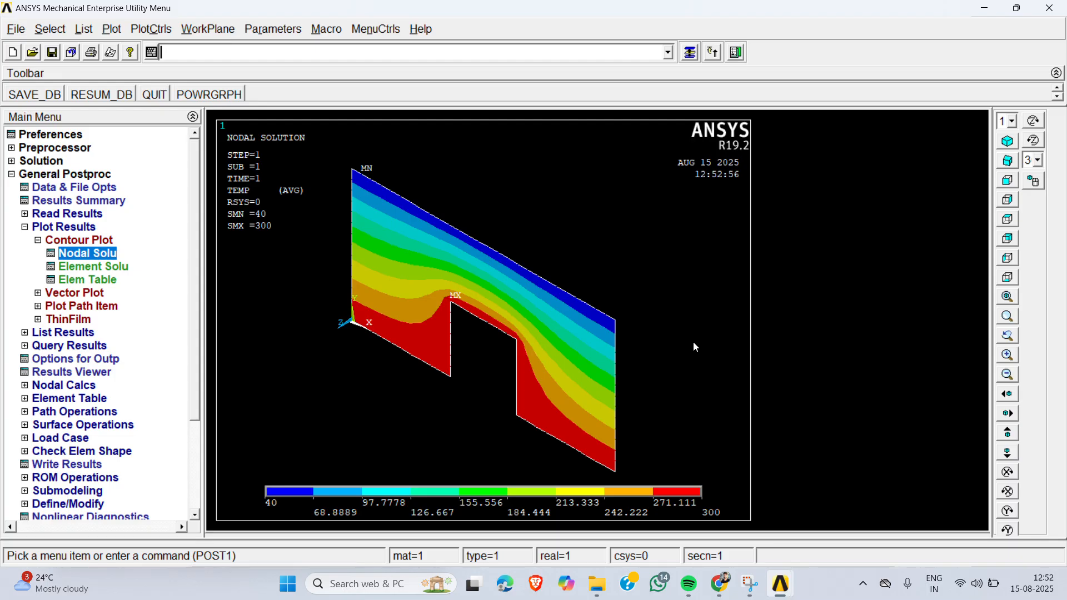
pyautogui.click(76, 241)
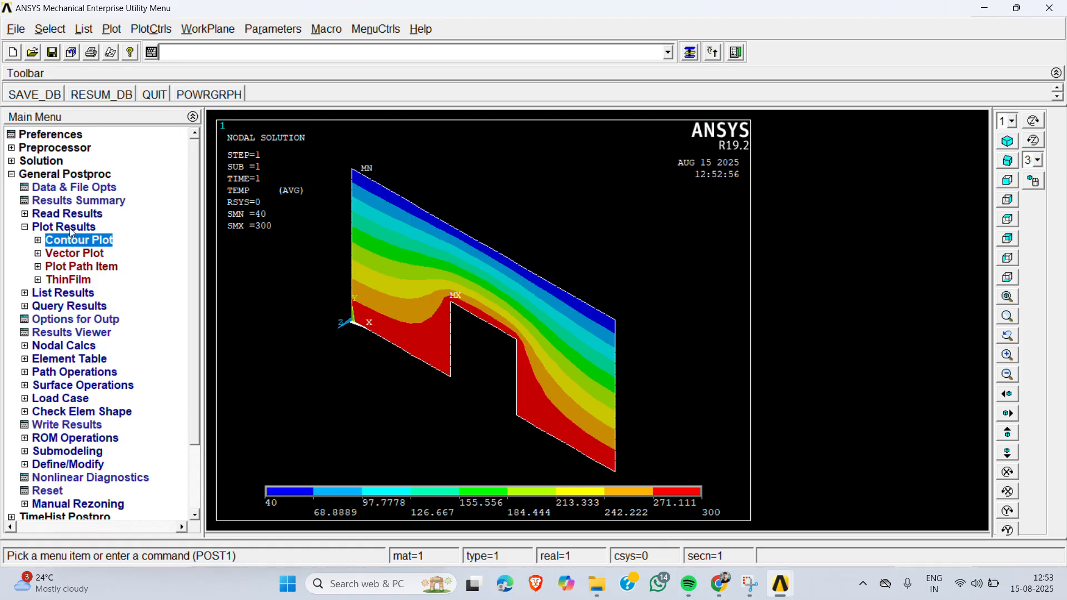
pyautogui.click(69, 227)
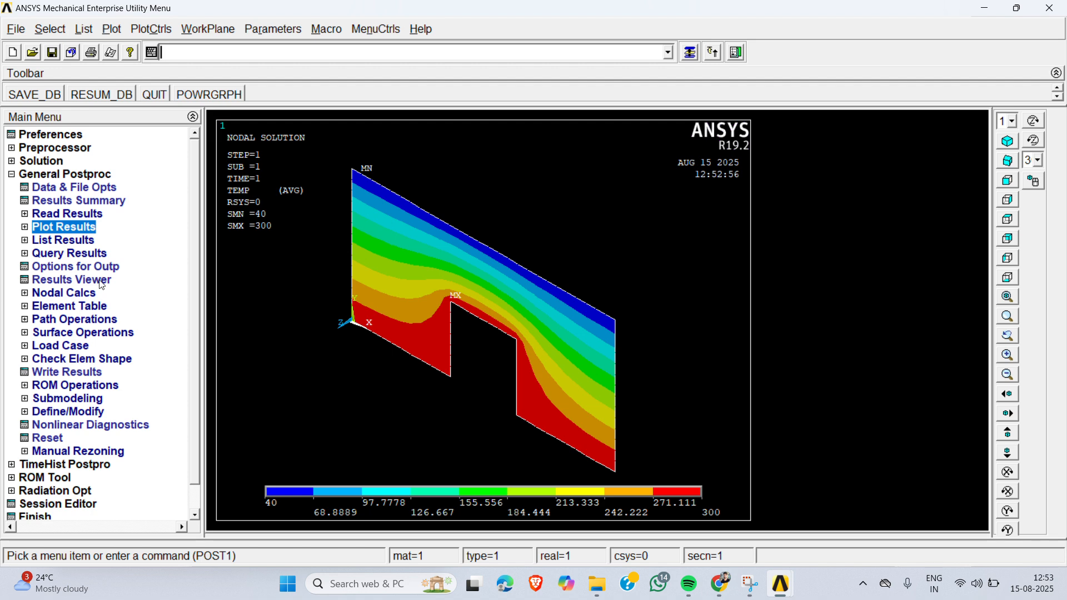
pyautogui.click(151, 29)
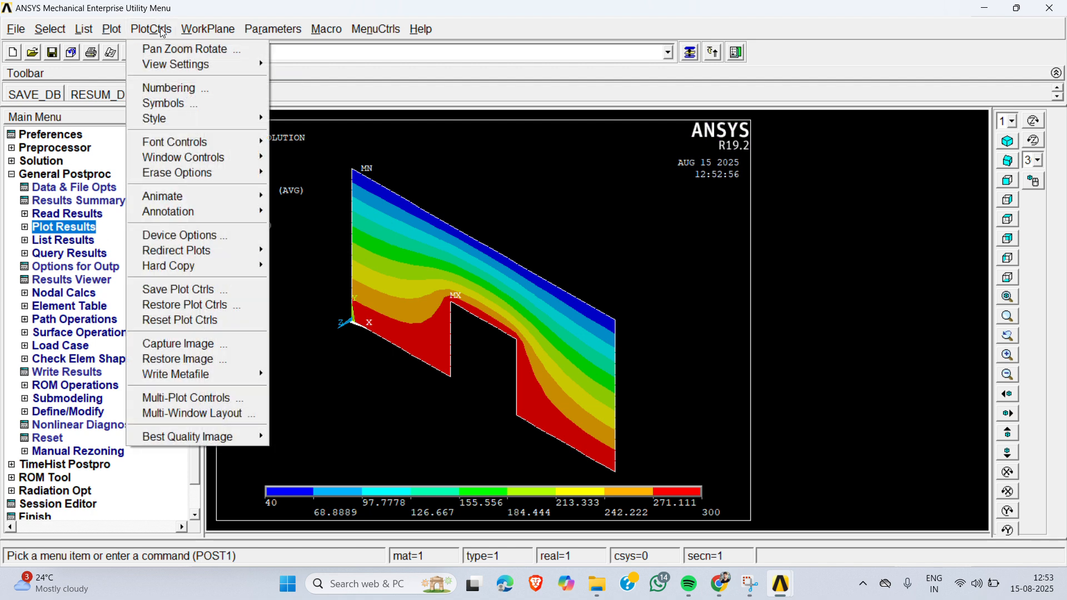
pyautogui.moveTo(185, 119)
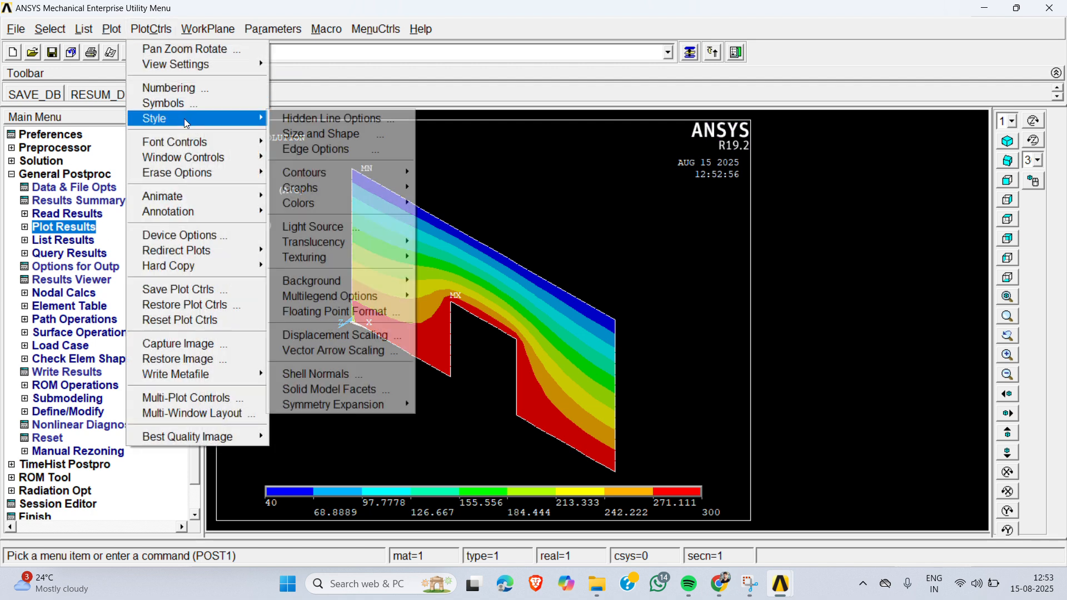
pyautogui.click(324, 135)
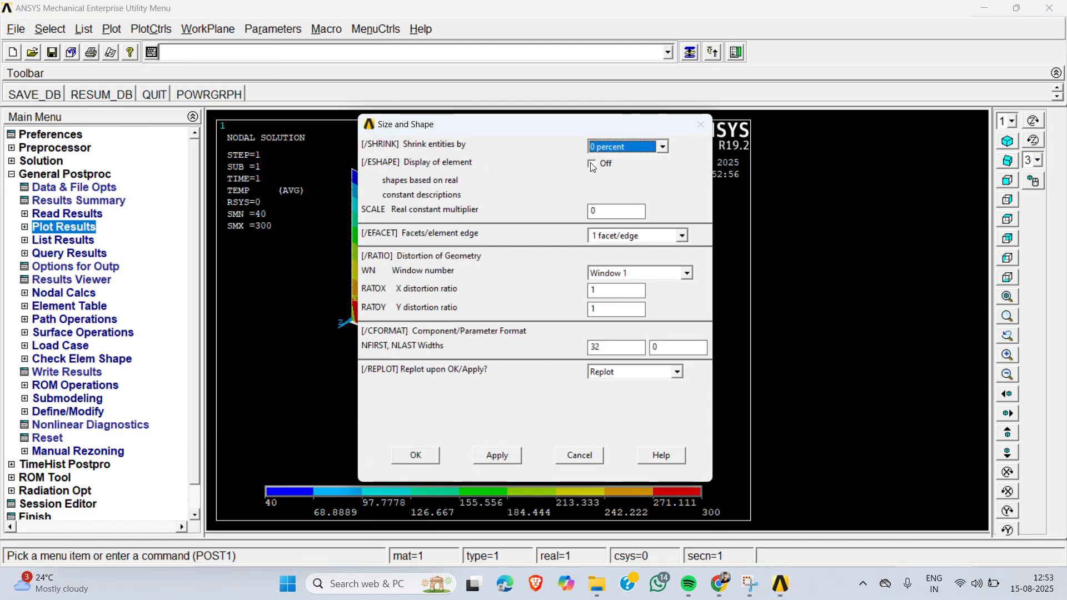
pyautogui.click(592, 164)
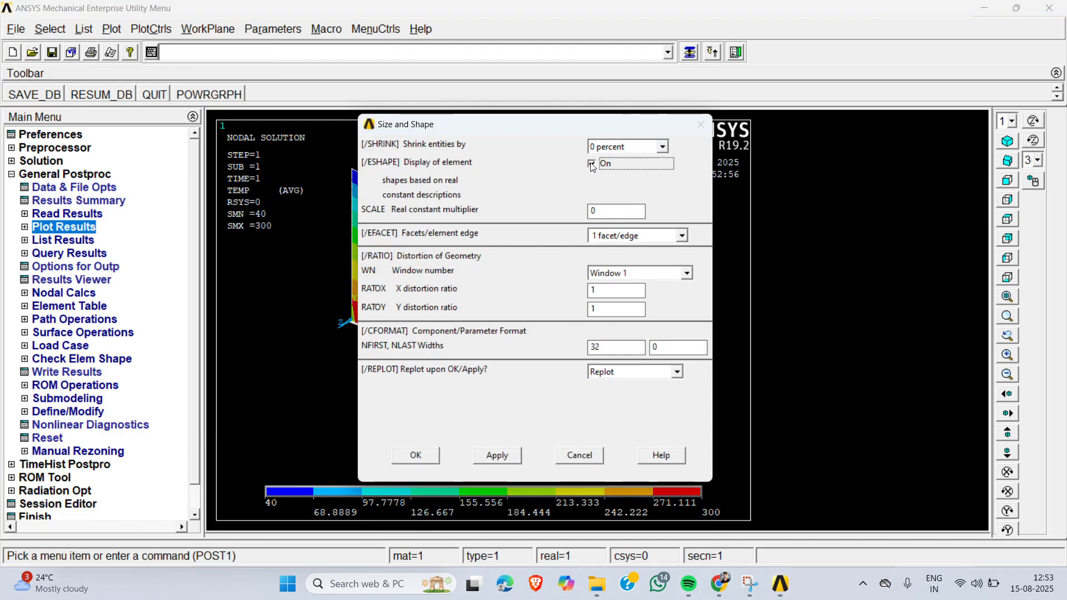
pyautogui.click(421, 457)
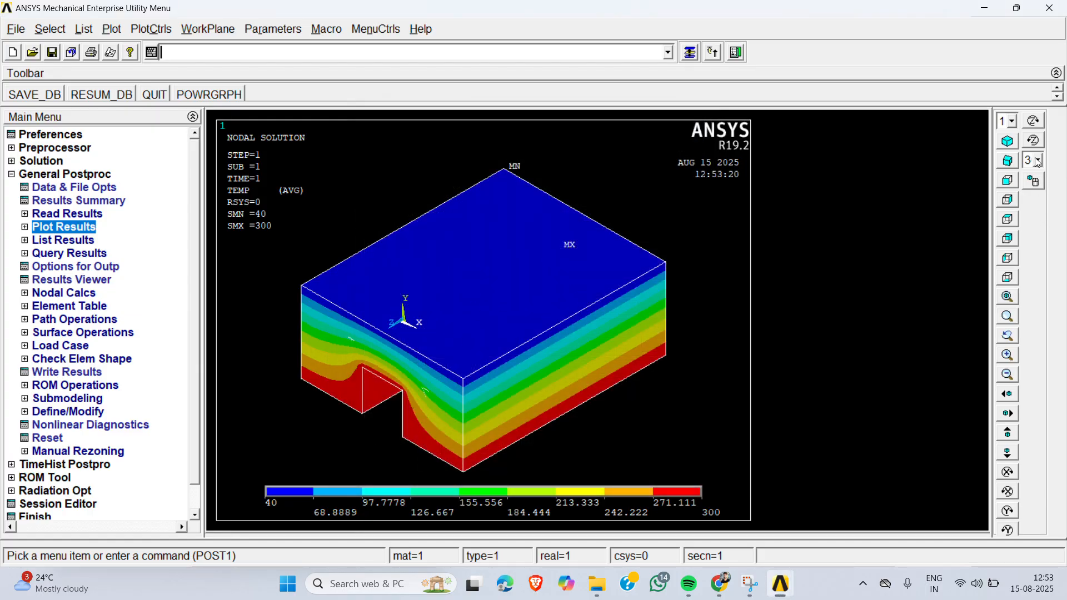
# - Query the subgrid DOF temperature at five points up the component's front face, from the bottom edge beside the notch to the top edge
pyautogui.click(1007, 161)
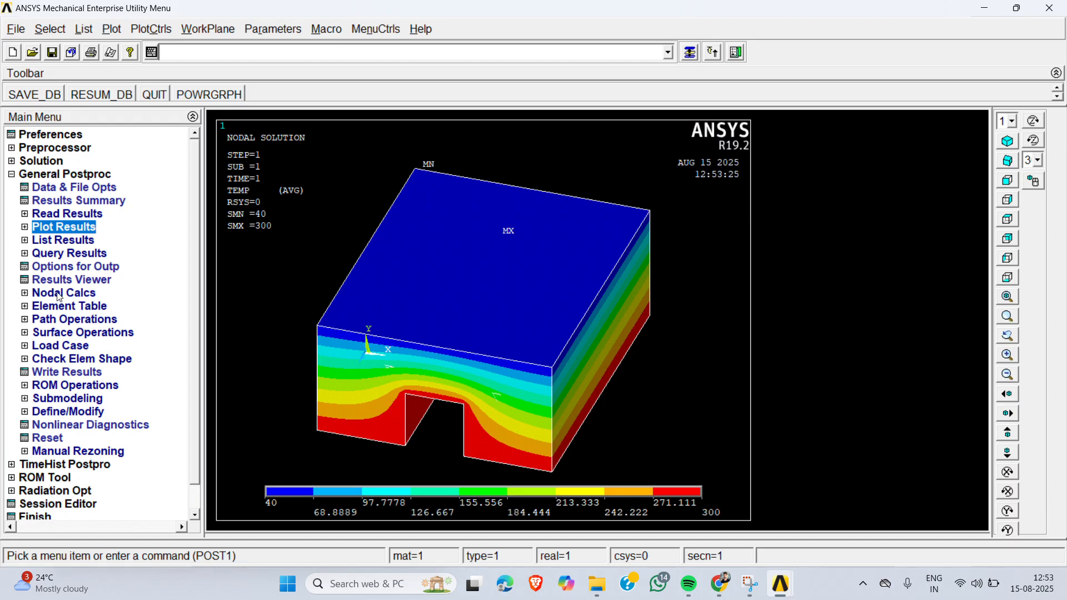
pyautogui.click(61, 254)
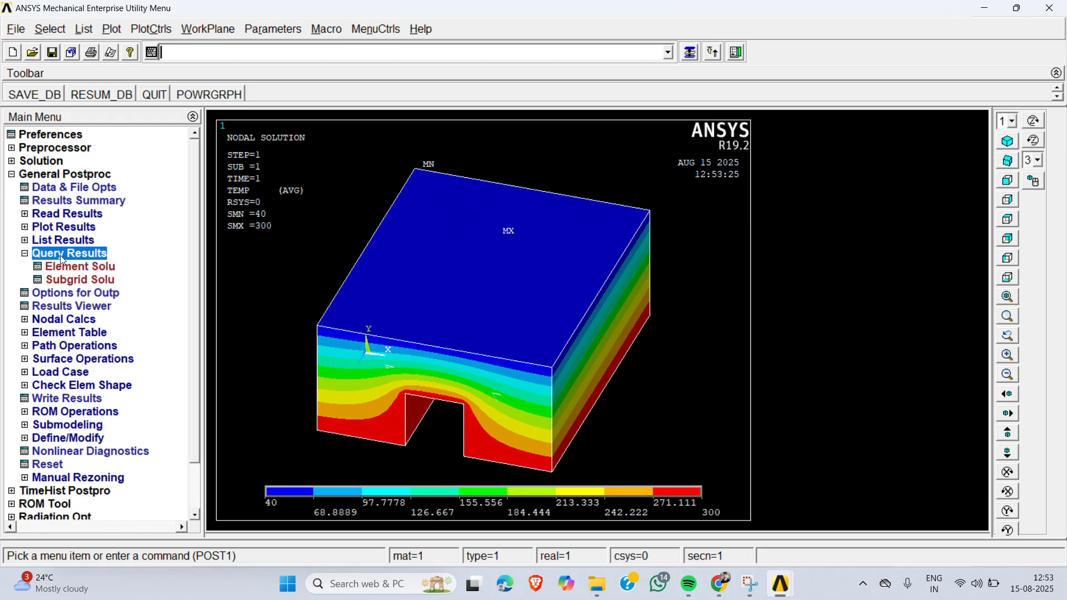
pyautogui.click(74, 281)
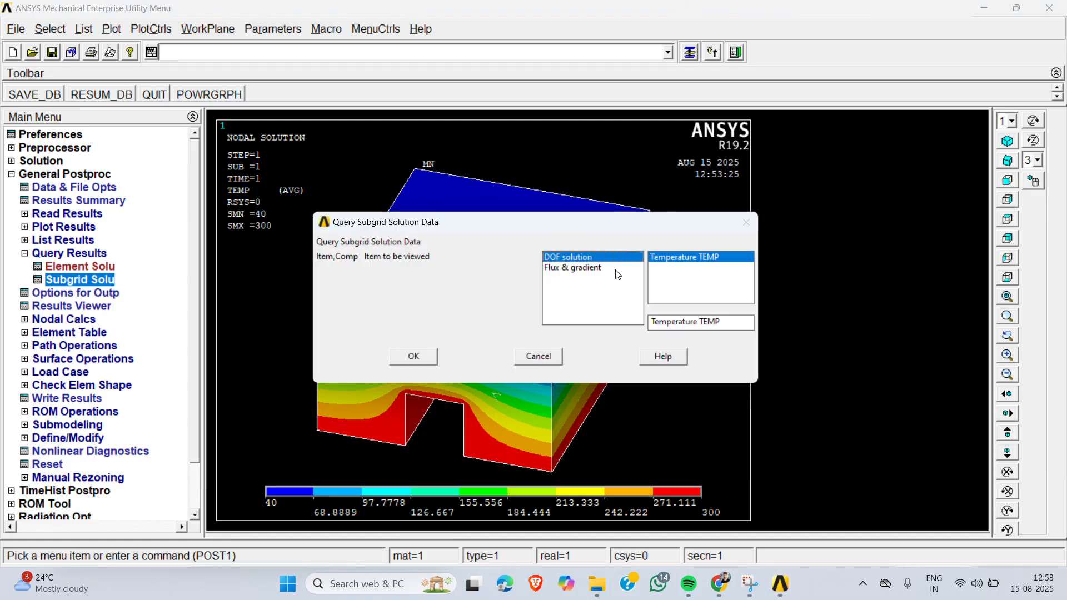
pyautogui.click(414, 357)
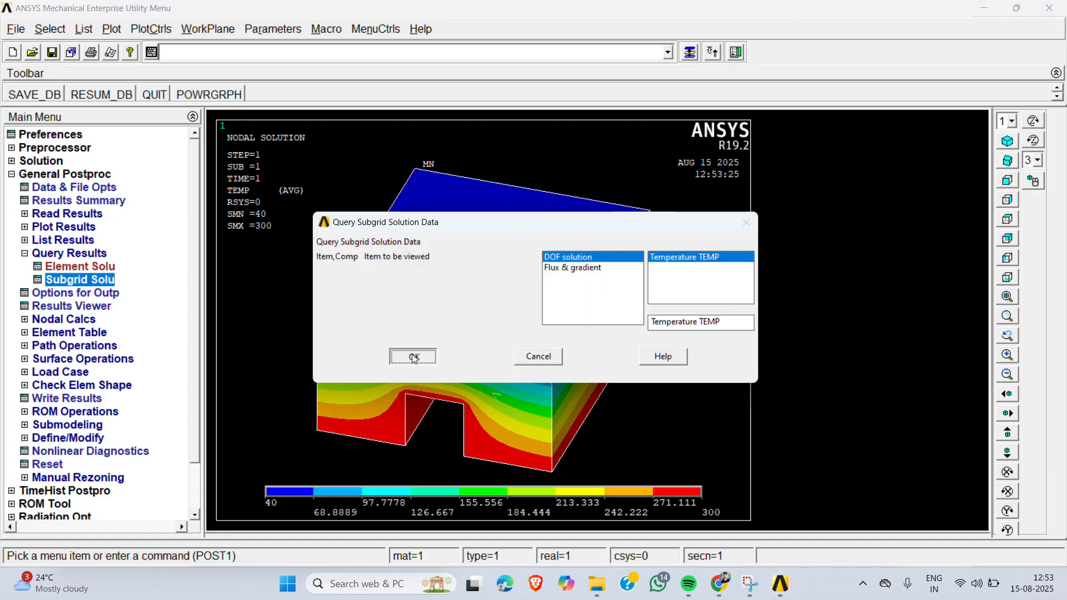
pyautogui.click(499, 464)
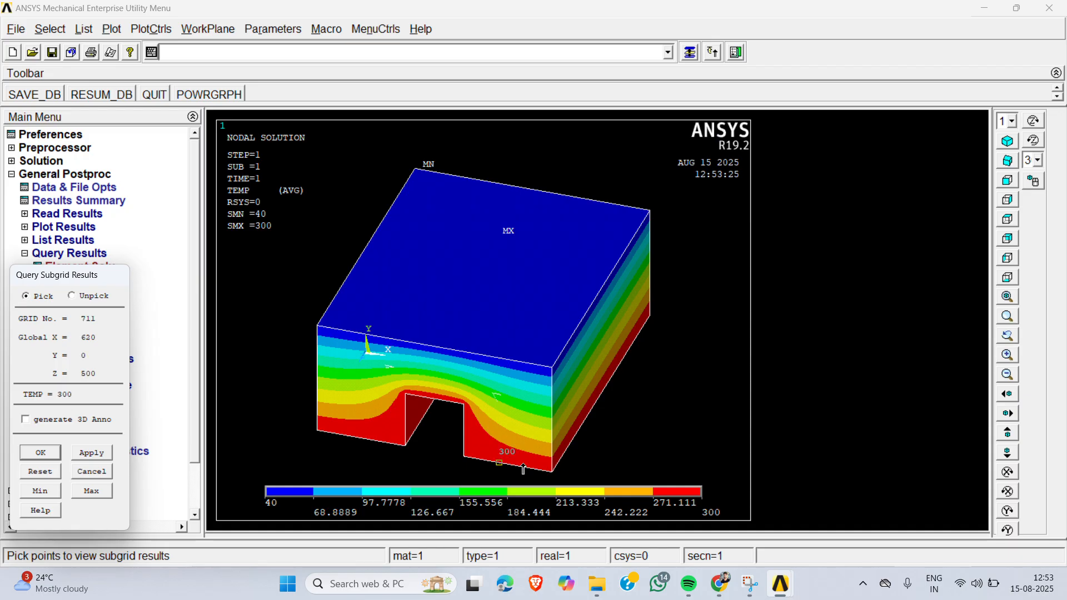
pyautogui.click(507, 436)
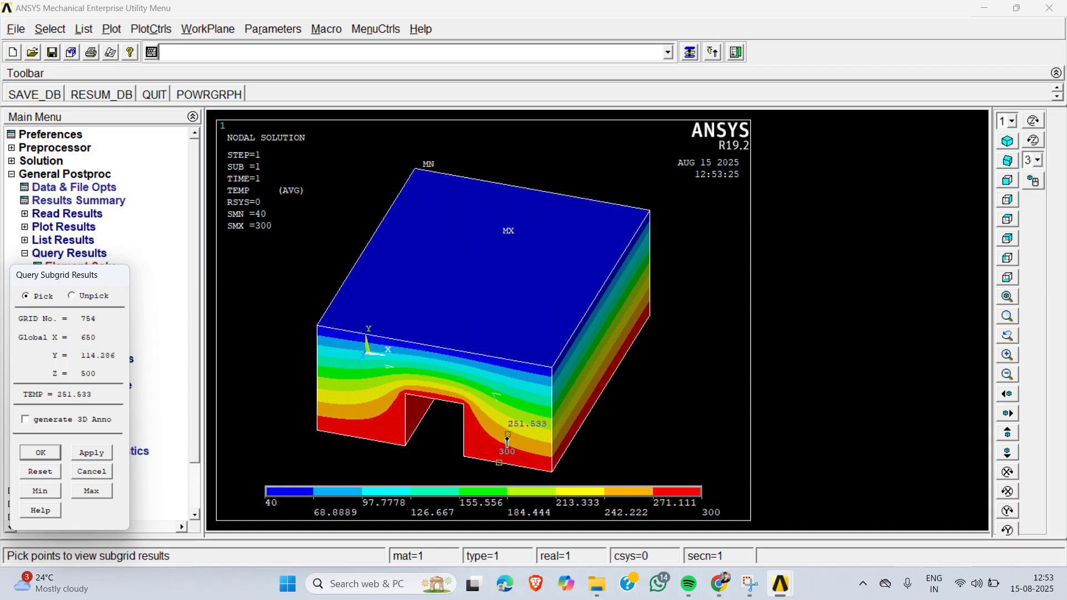
pyautogui.click(508, 412)
pyautogui.click(509, 387)
pyautogui.click(508, 360)
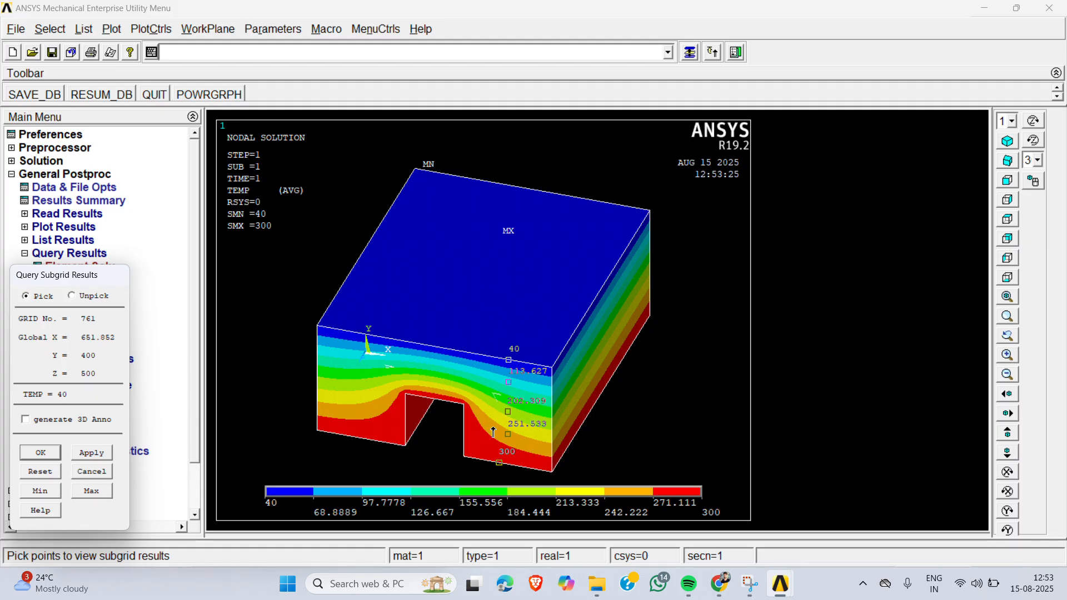
pyautogui.click(42, 454)
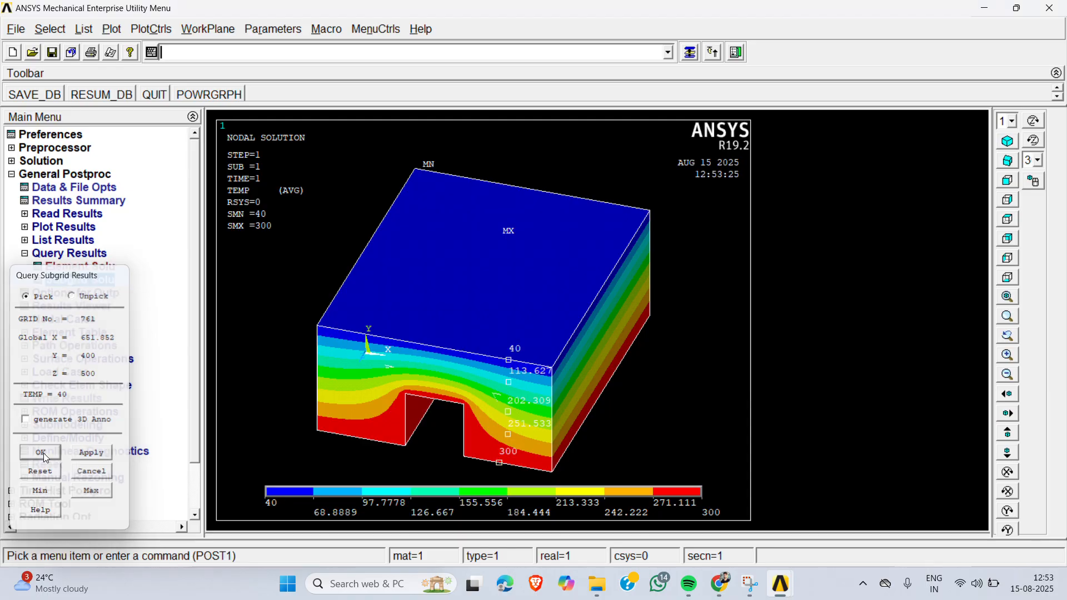
# - Animate the deformed results for the DOF solution temperature with 10 frames and a 0.5-second delay
pyautogui.click(149, 33)
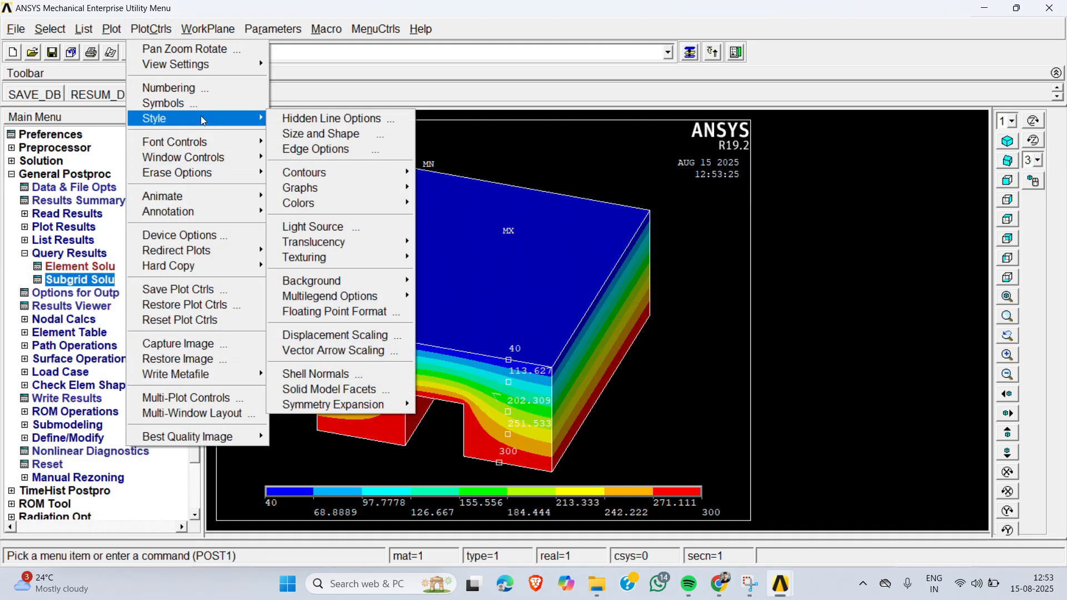
pyautogui.moveTo(201, 195)
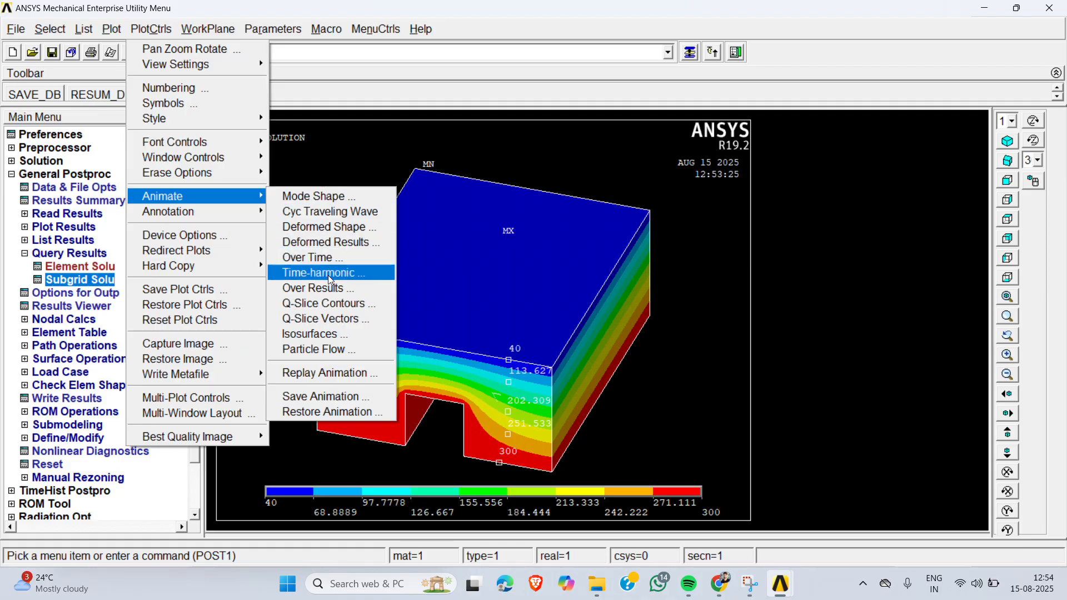
pyautogui.click(328, 243)
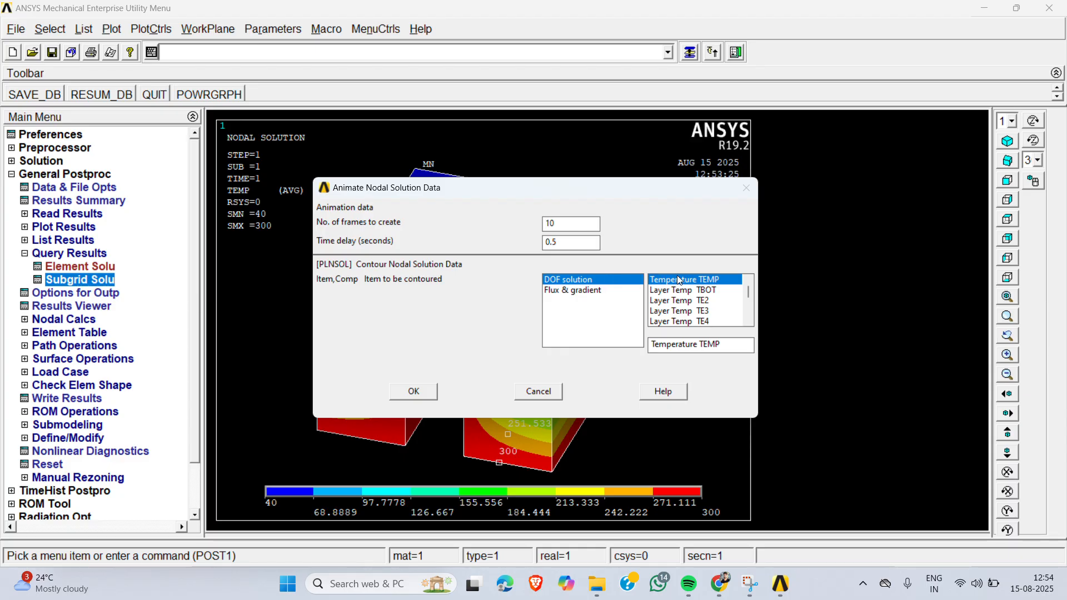
pyautogui.click(413, 392)
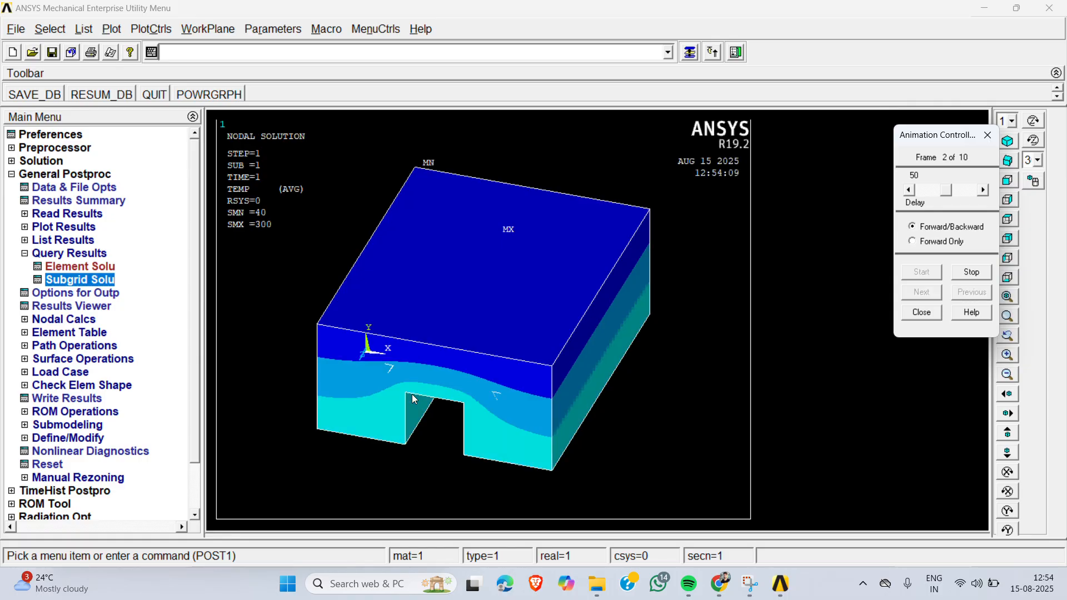